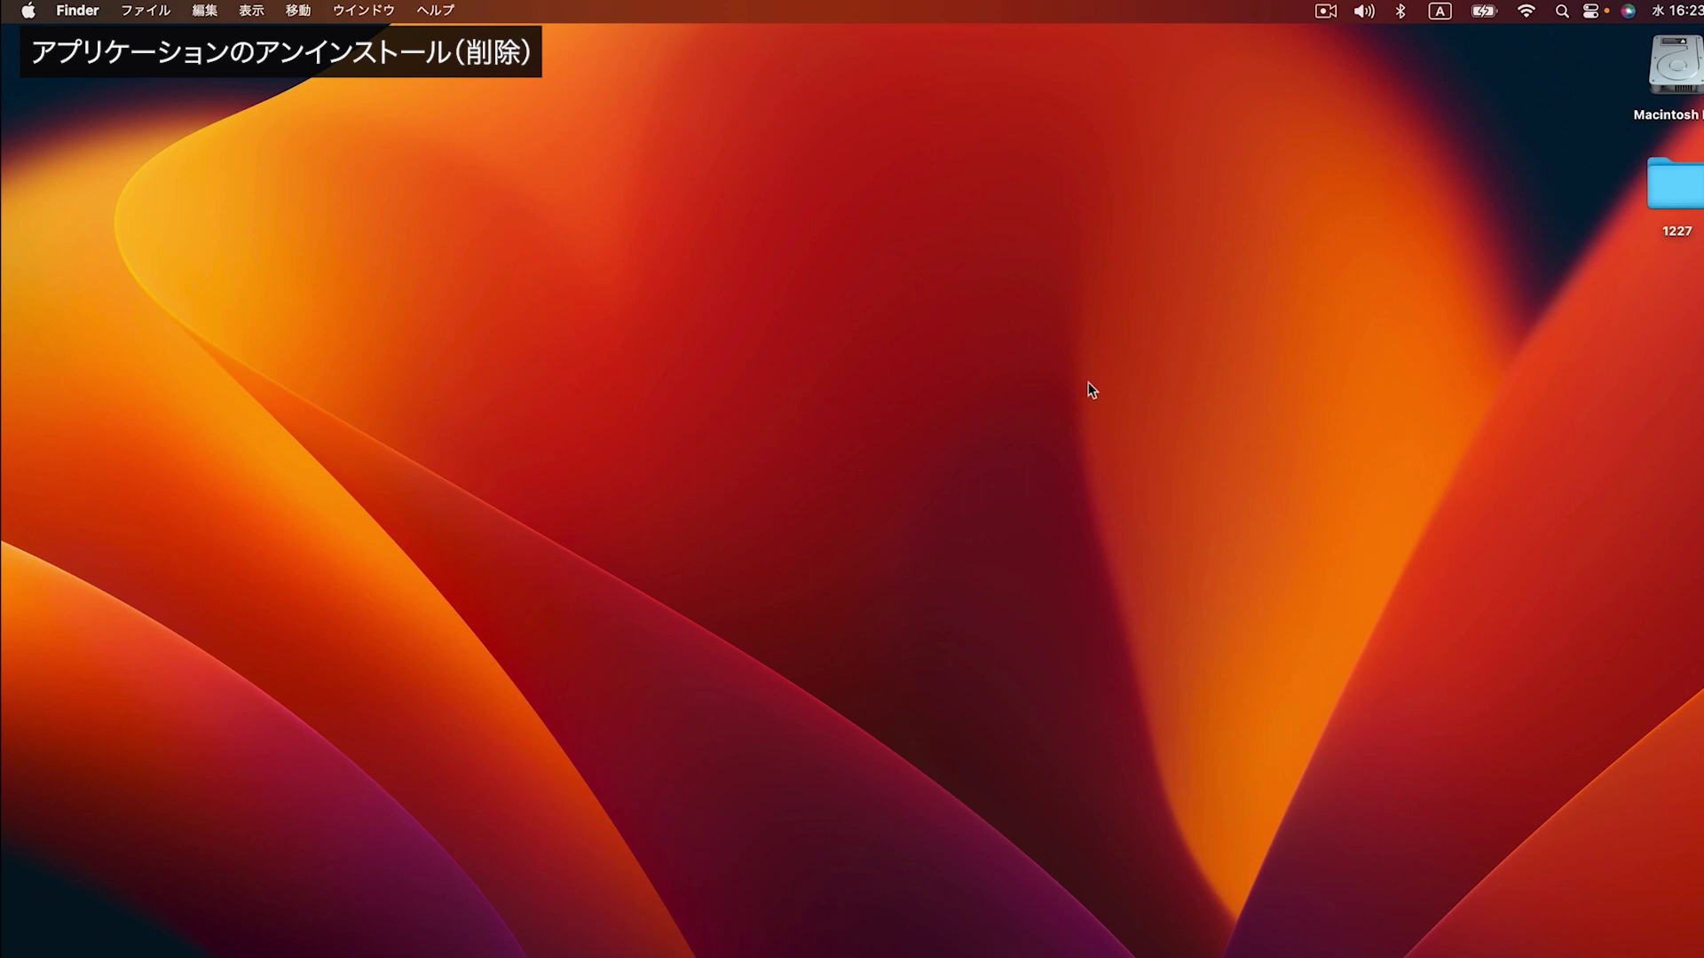
# Open the Applications folder and preview Fireface USB Settings, GarageBand and Adobe Acrobat Reader
pyautogui.press('super+shift+a')
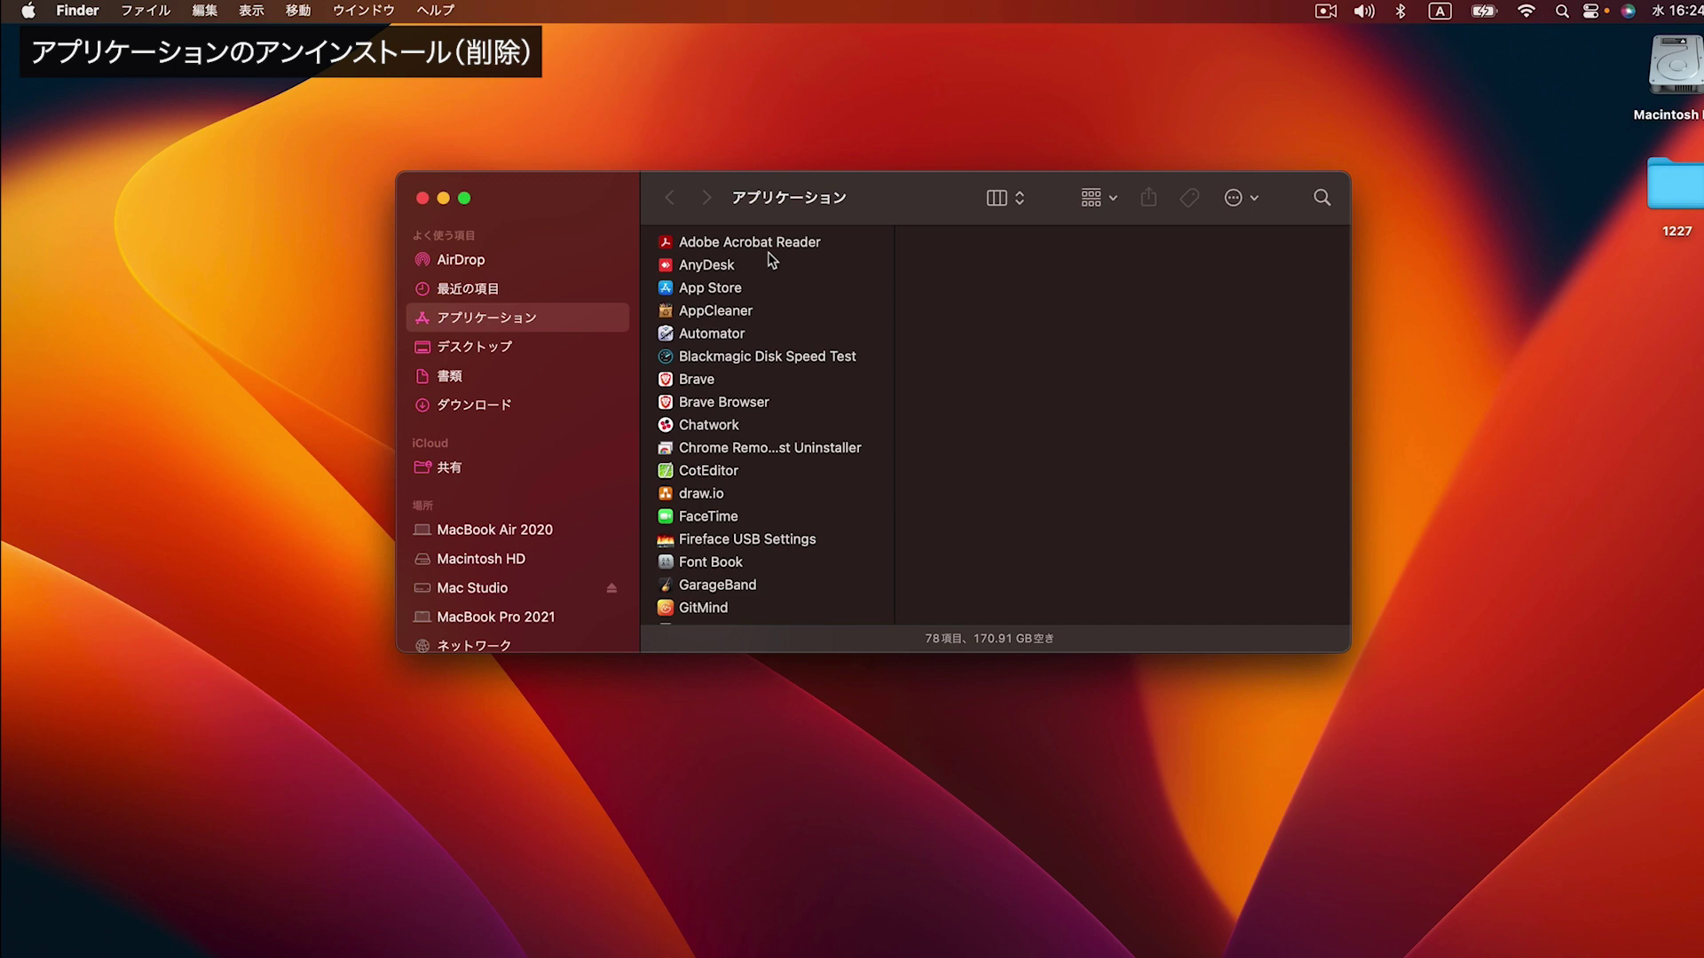
pyautogui.click(717, 541)
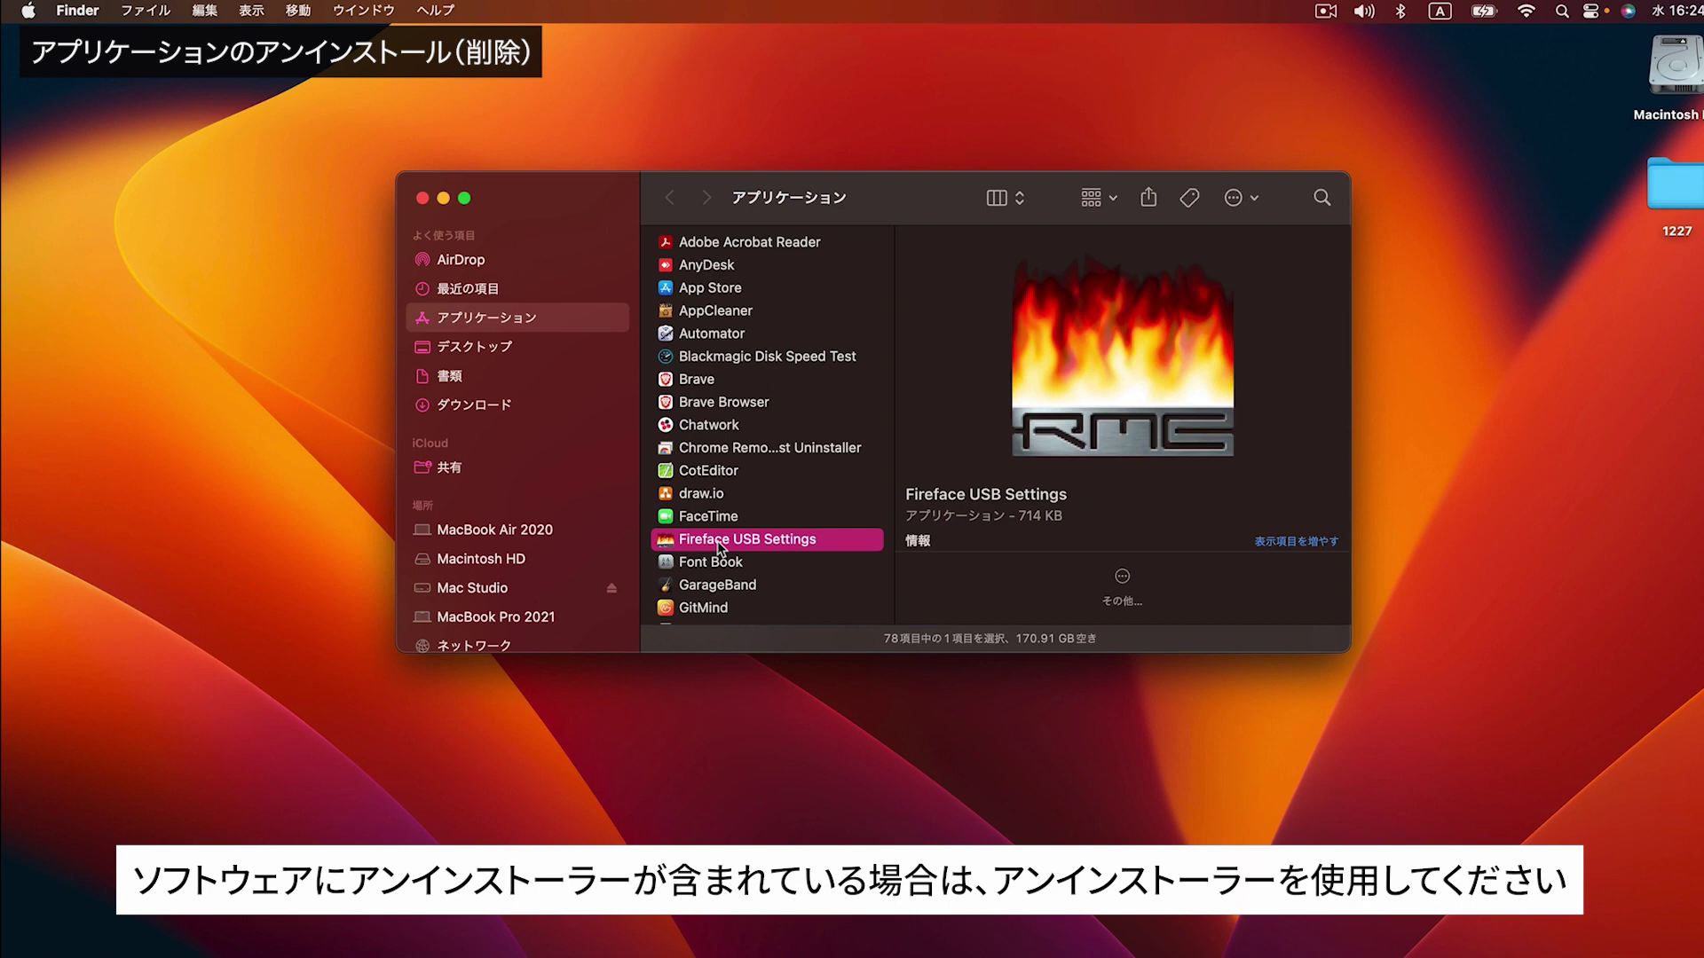
pyautogui.click(707, 593)
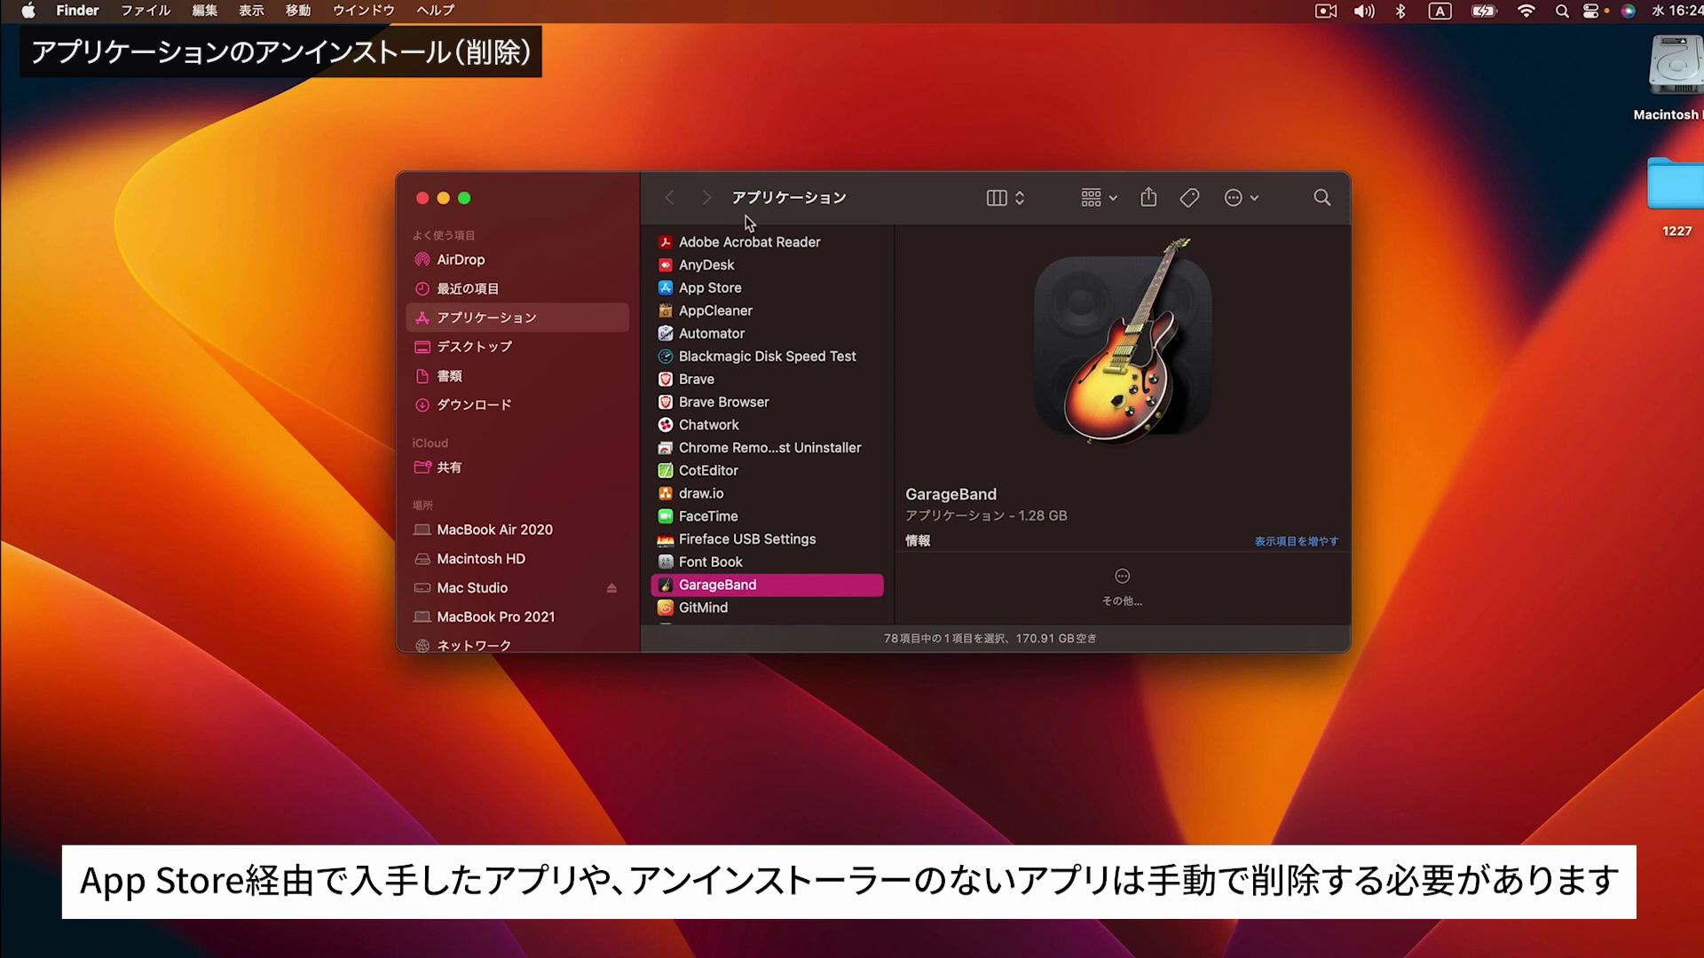
pyautogui.click(747, 245)
# Try to move Blackmagic Disk Speed Test to the Trash
pyautogui.click(732, 357)
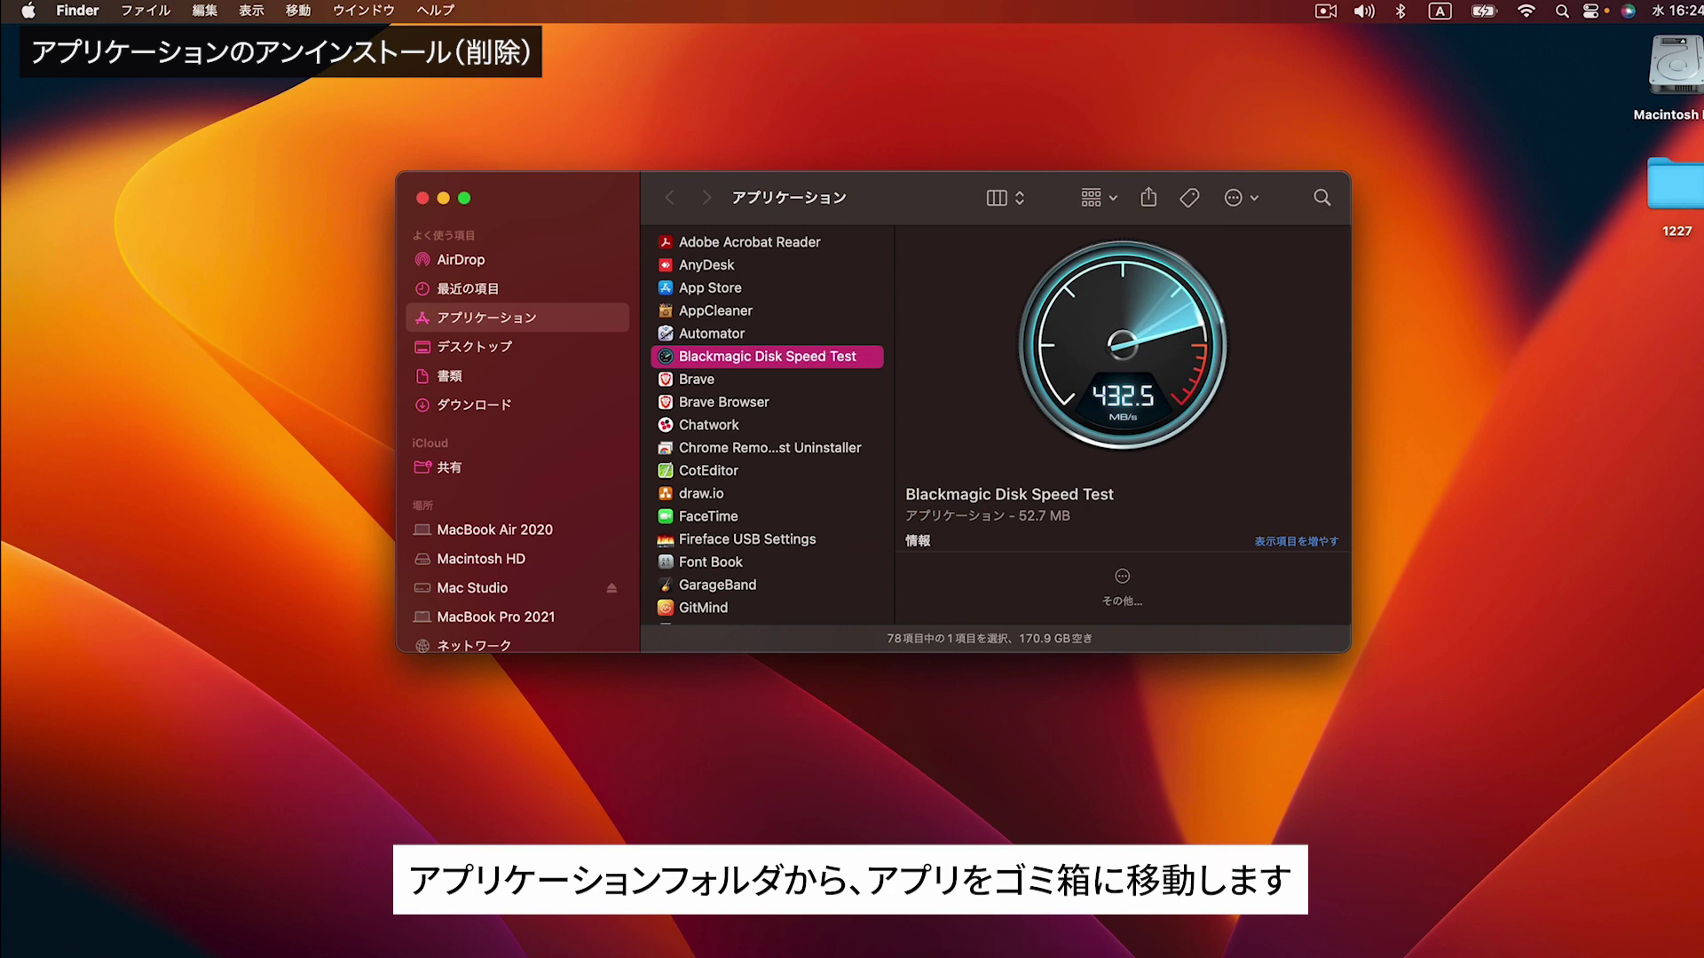
pyautogui.press('super+BackSpace')
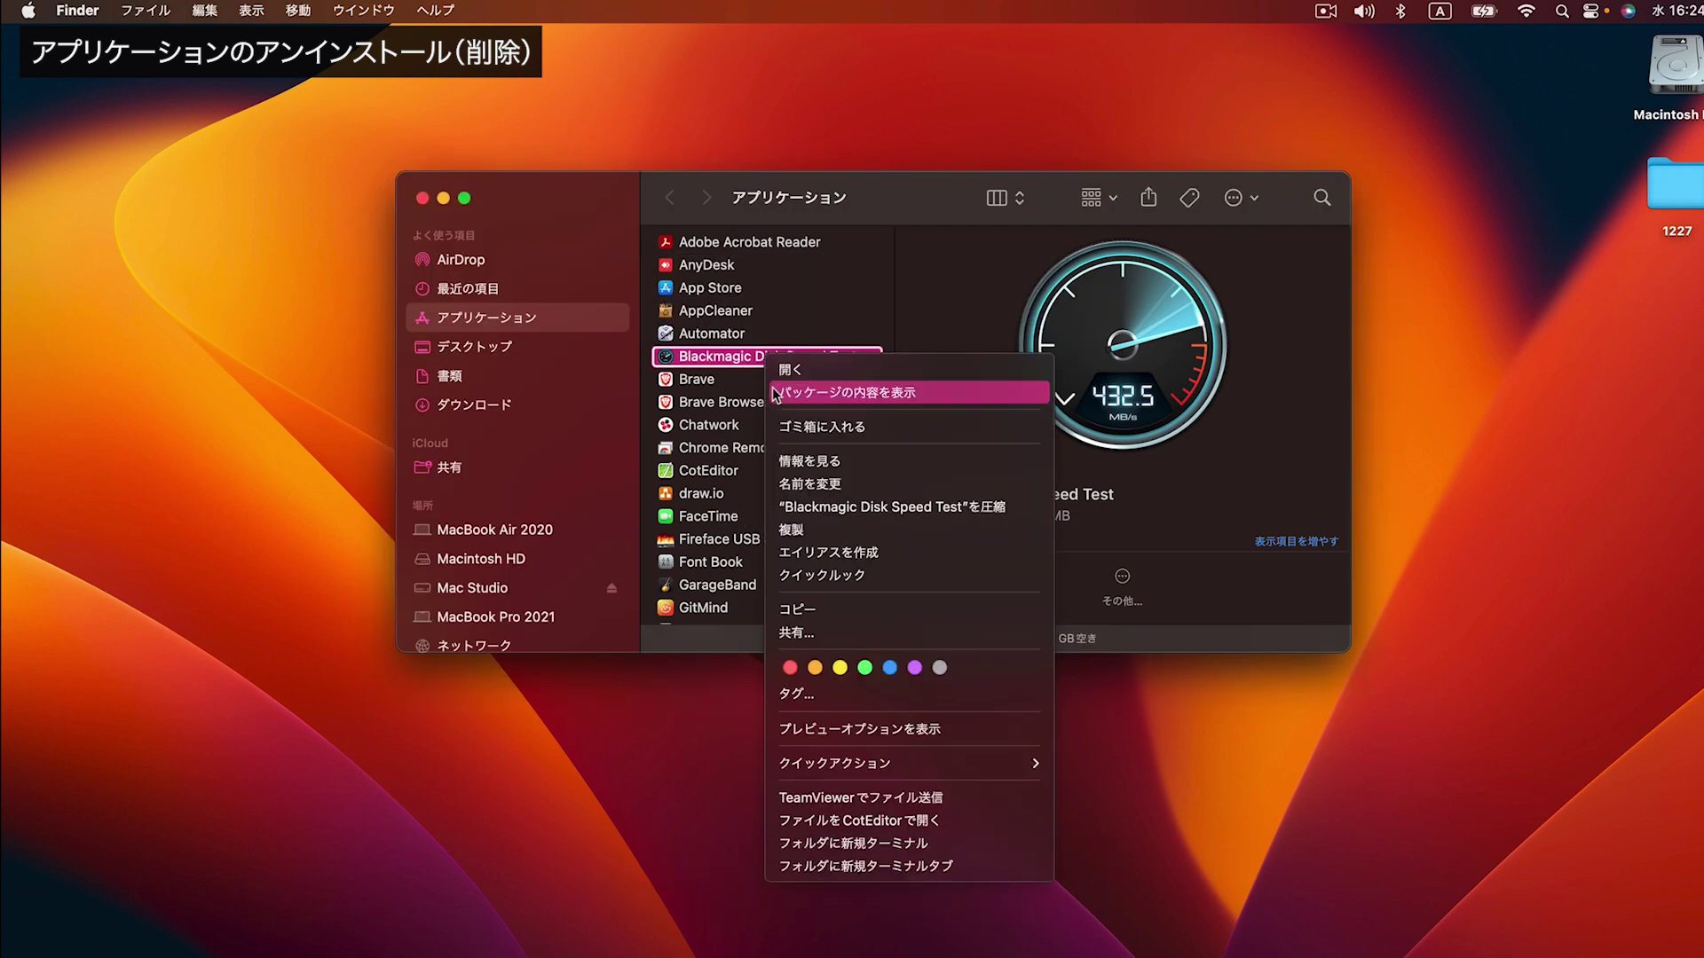
pyautogui.click(816, 429)
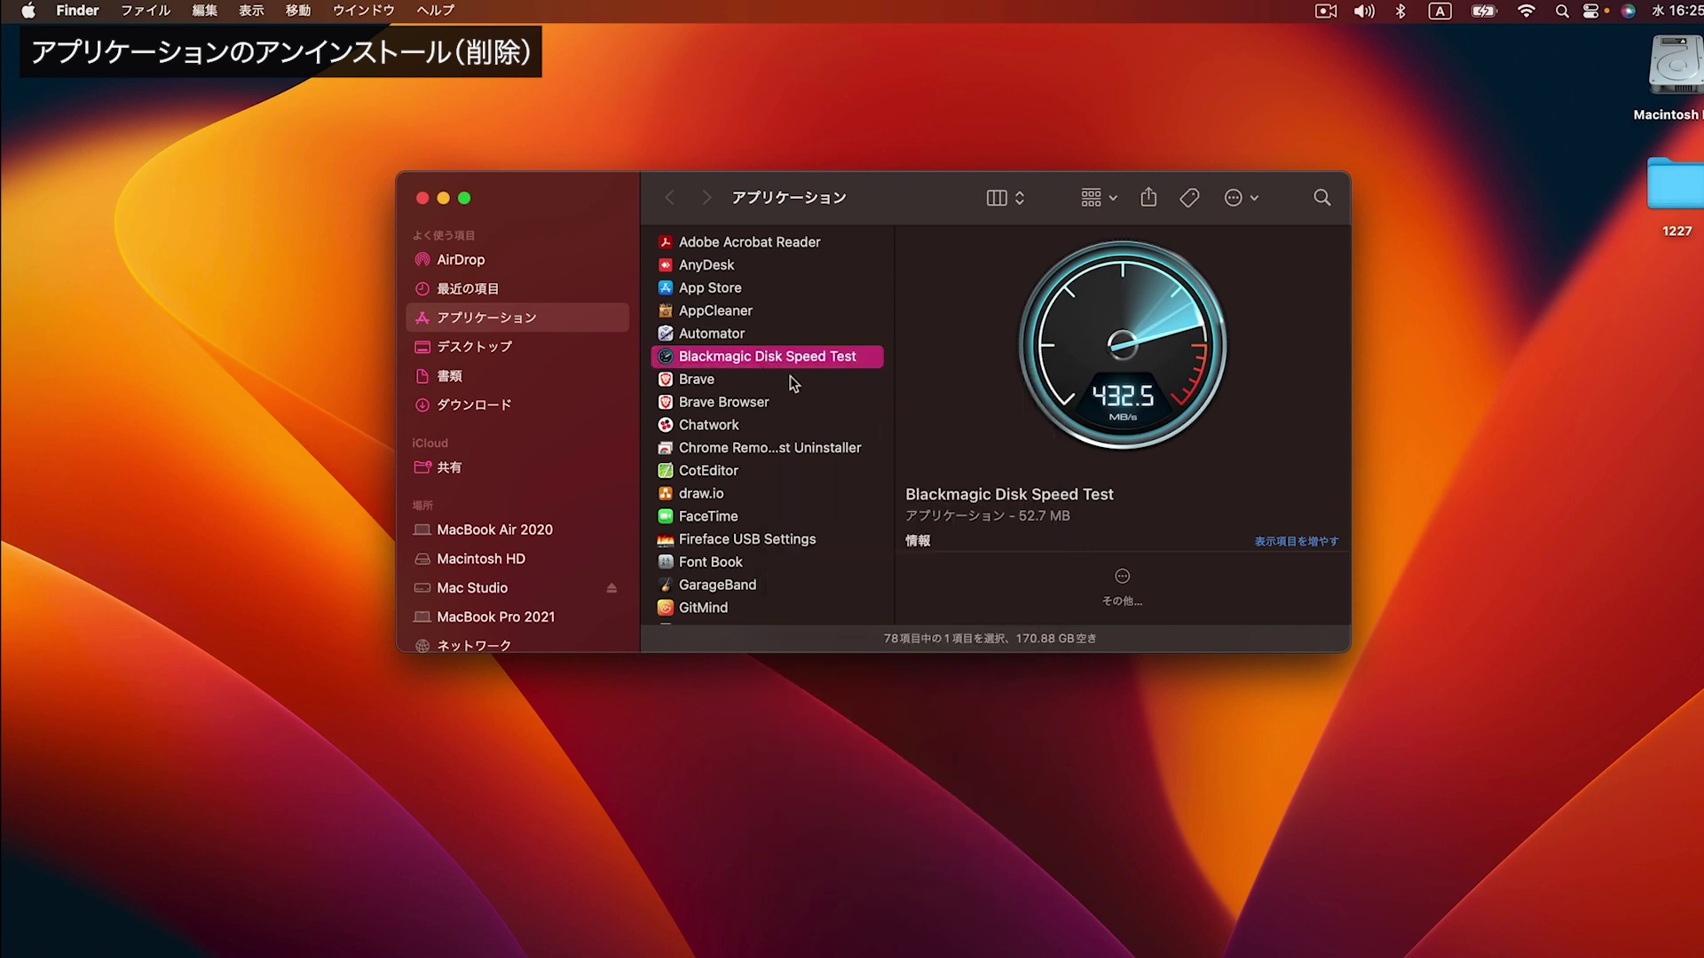
# Launch AppCleaner from the Applications folder and move the Finder window clear of AppCleaner's drop area
pyautogui.click(740, 313)
pyautogui.doubleClick(740, 312)
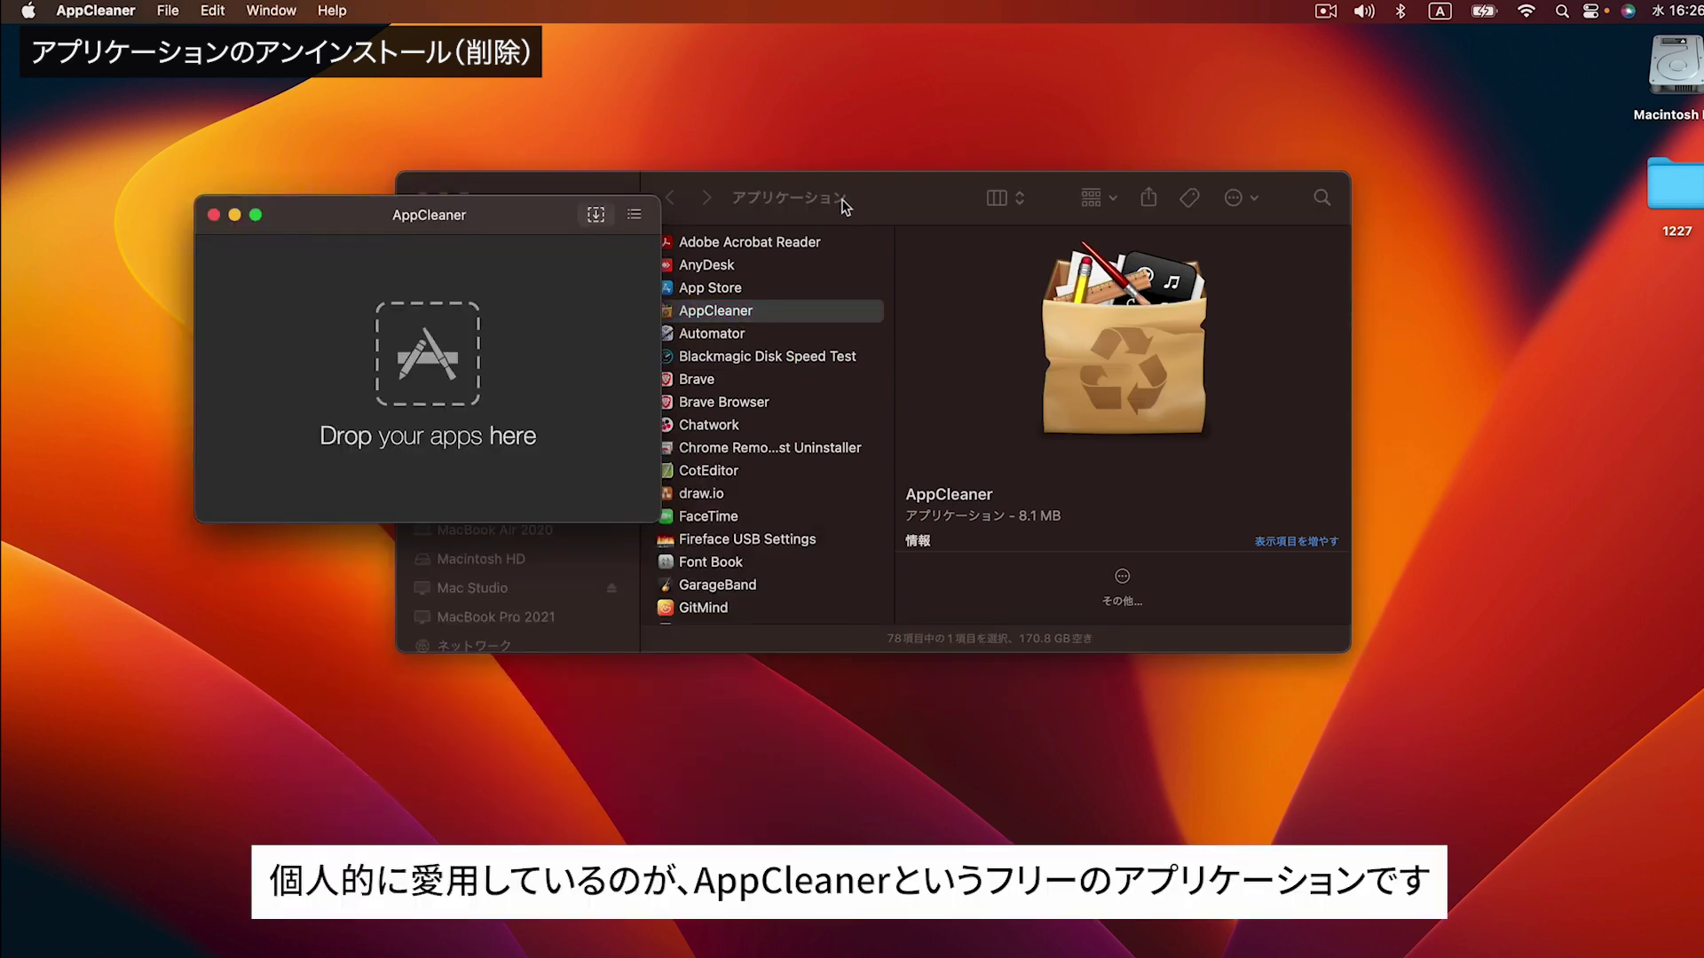
pyautogui.moveTo(844, 201); pyautogui.dragTo(1032, 453)
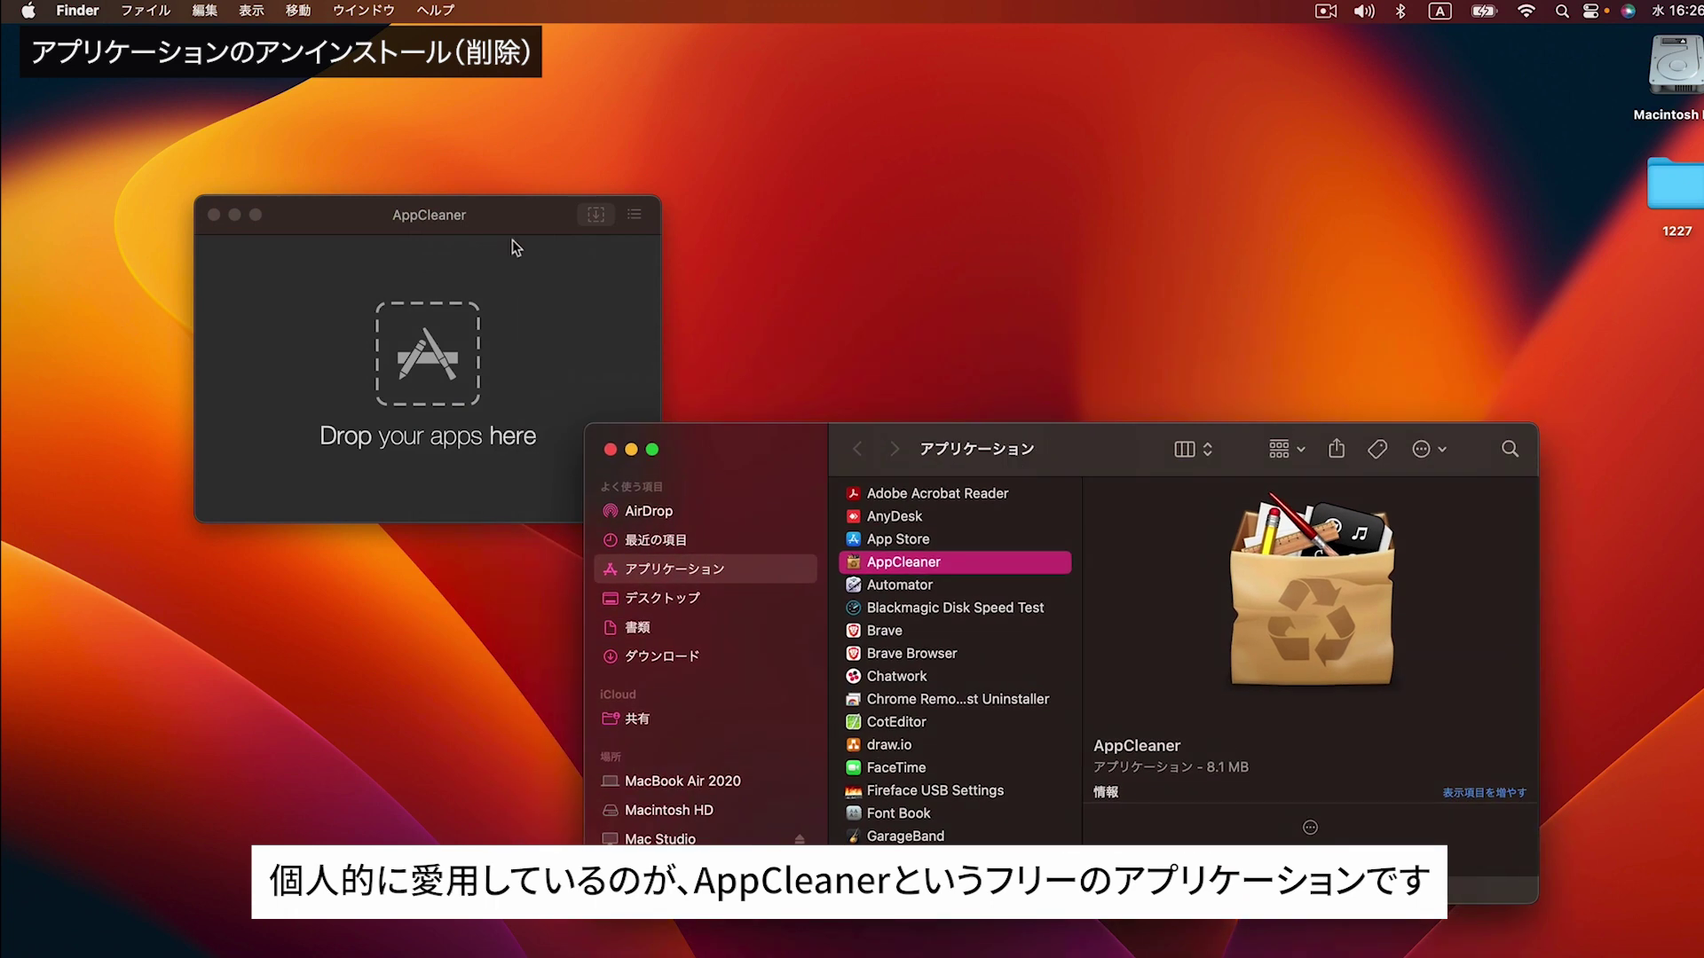
pyautogui.click(506, 235)
# Try to remove CotEditor together with its related files using AppCleaner
pyautogui.click(914, 613)
pyautogui.moveTo(896, 722); pyautogui.dragTo(457, 339)
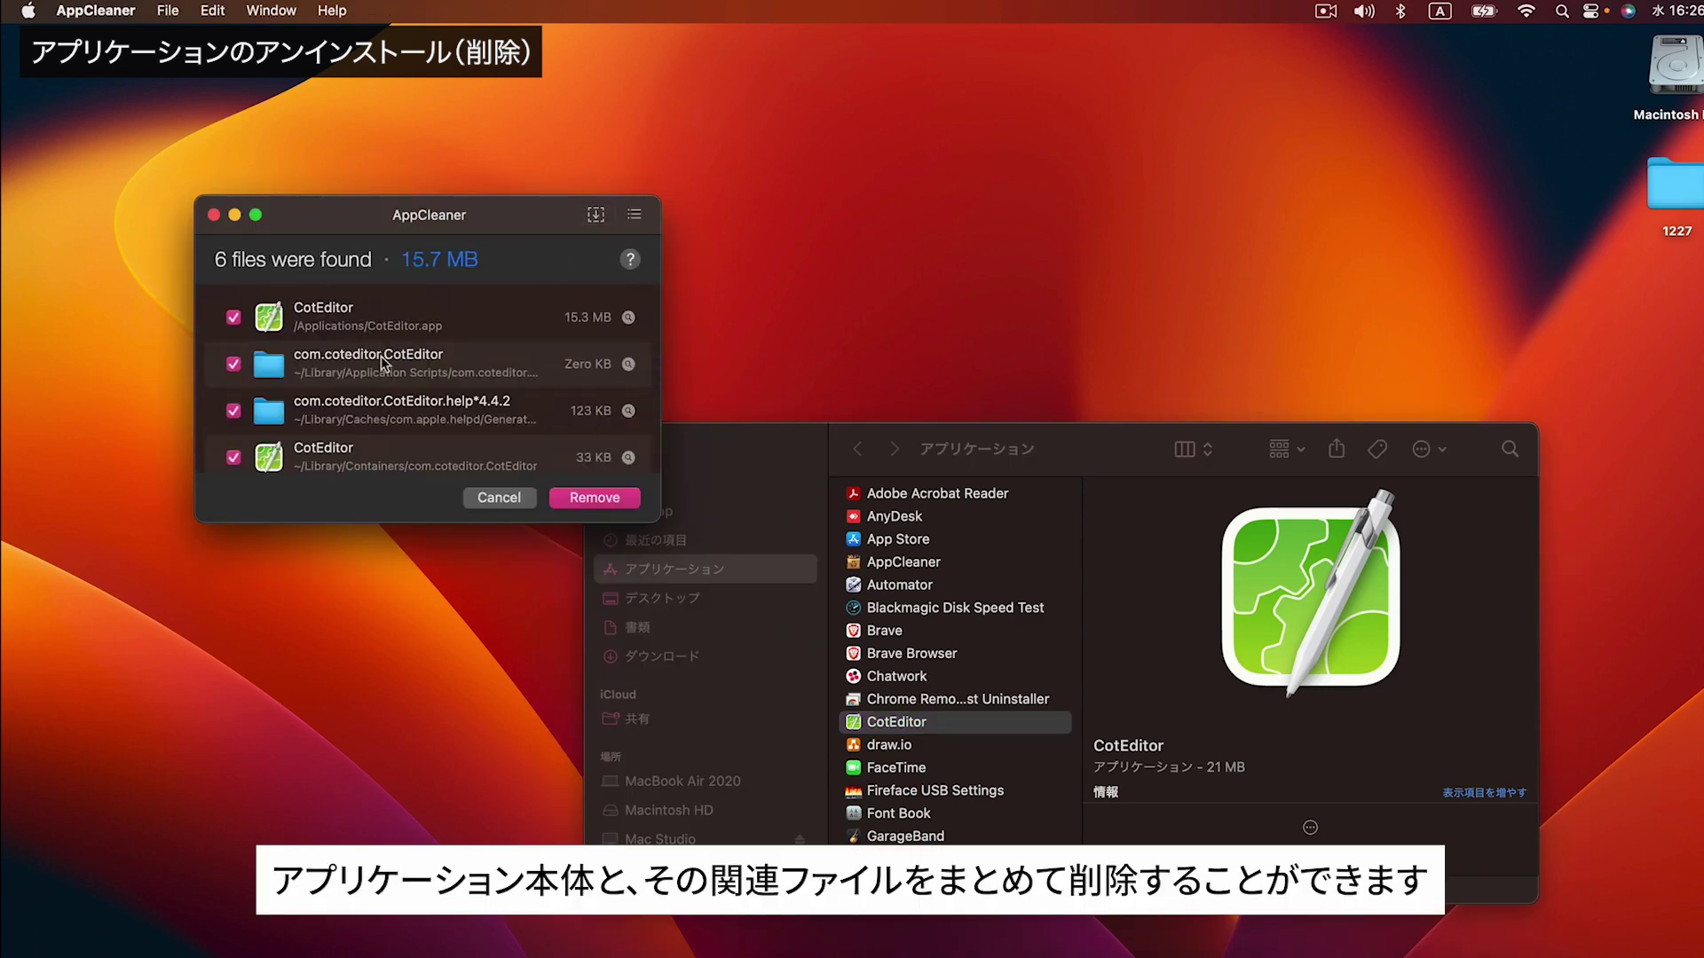
pyautogui.scroll(-4, 383, 364)
pyautogui.scroll(4, 383, 364)
pyautogui.scroll(-3, 548, 451)
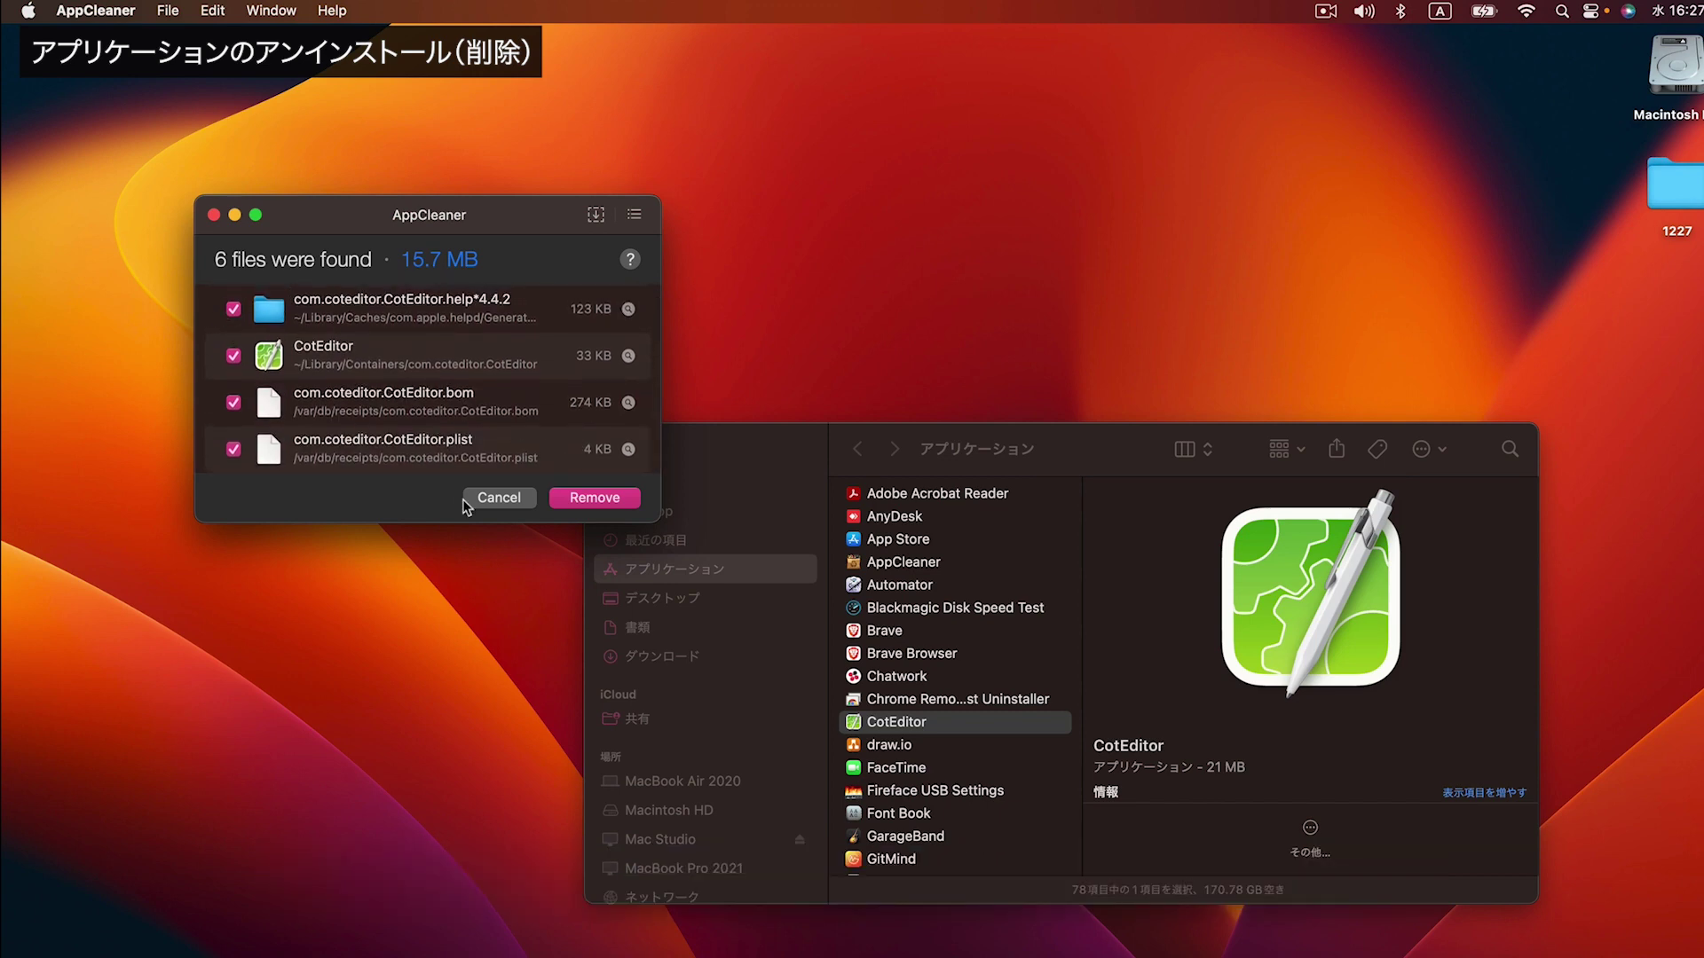
pyautogui.click(568, 502)
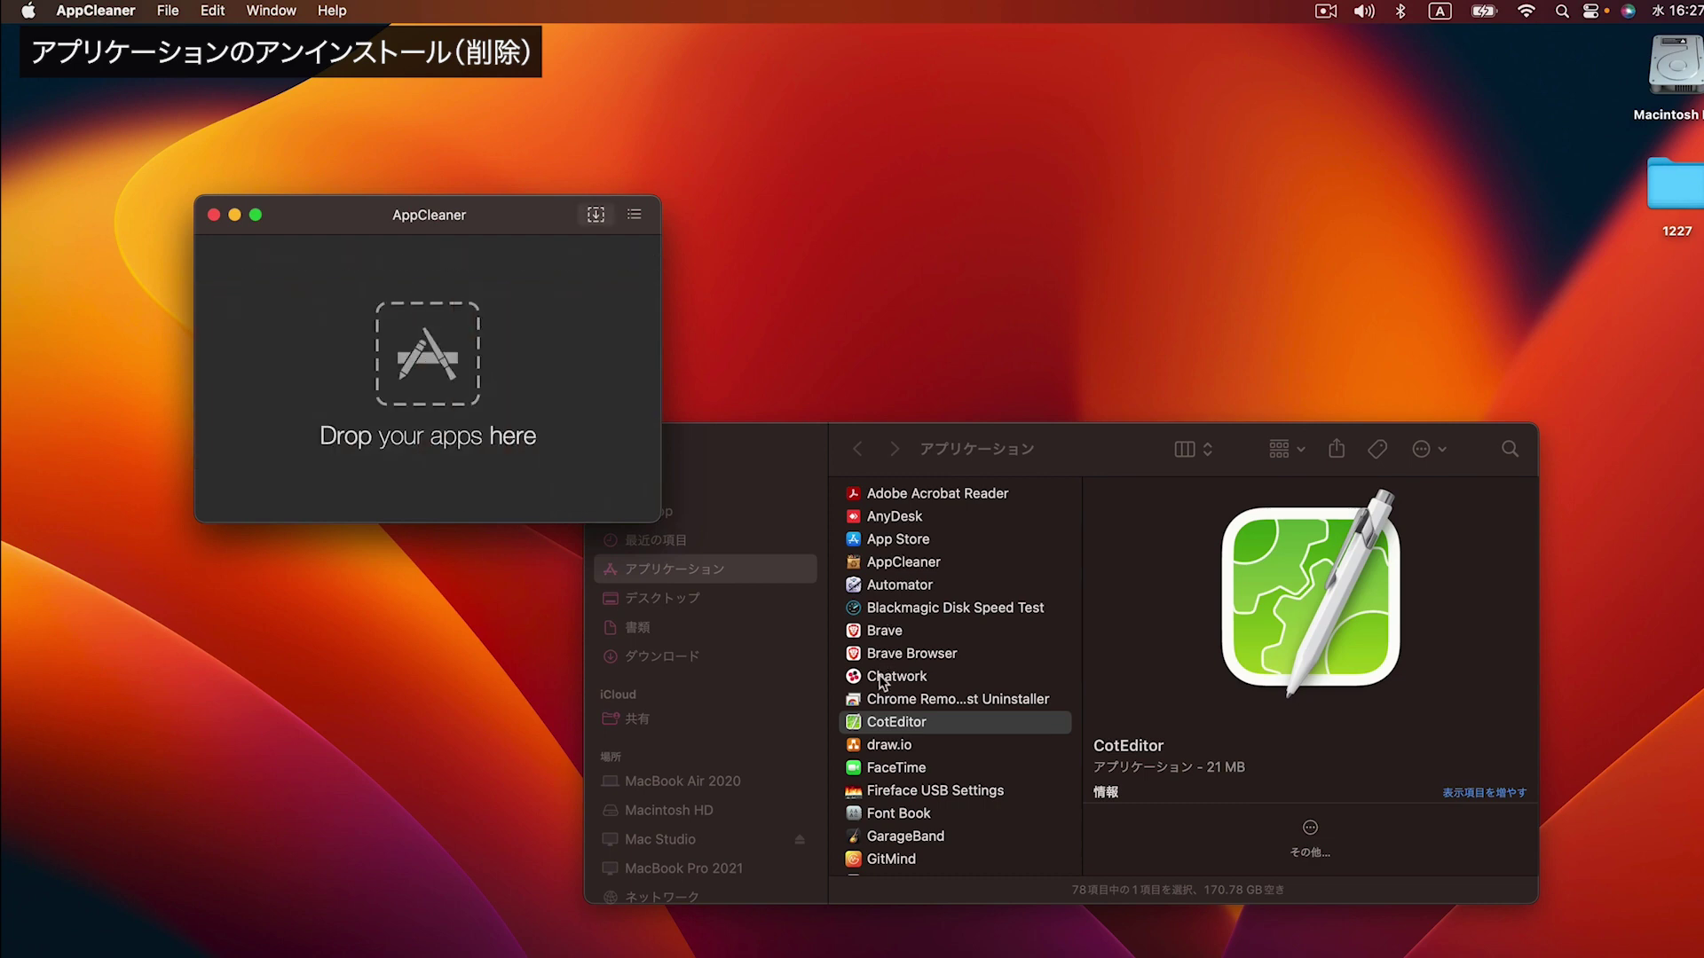
# Load Chatwork into AppCleaner, review its related files and cancel the removal
pyautogui.moveTo(892, 721); pyautogui.dragTo(392, 363)
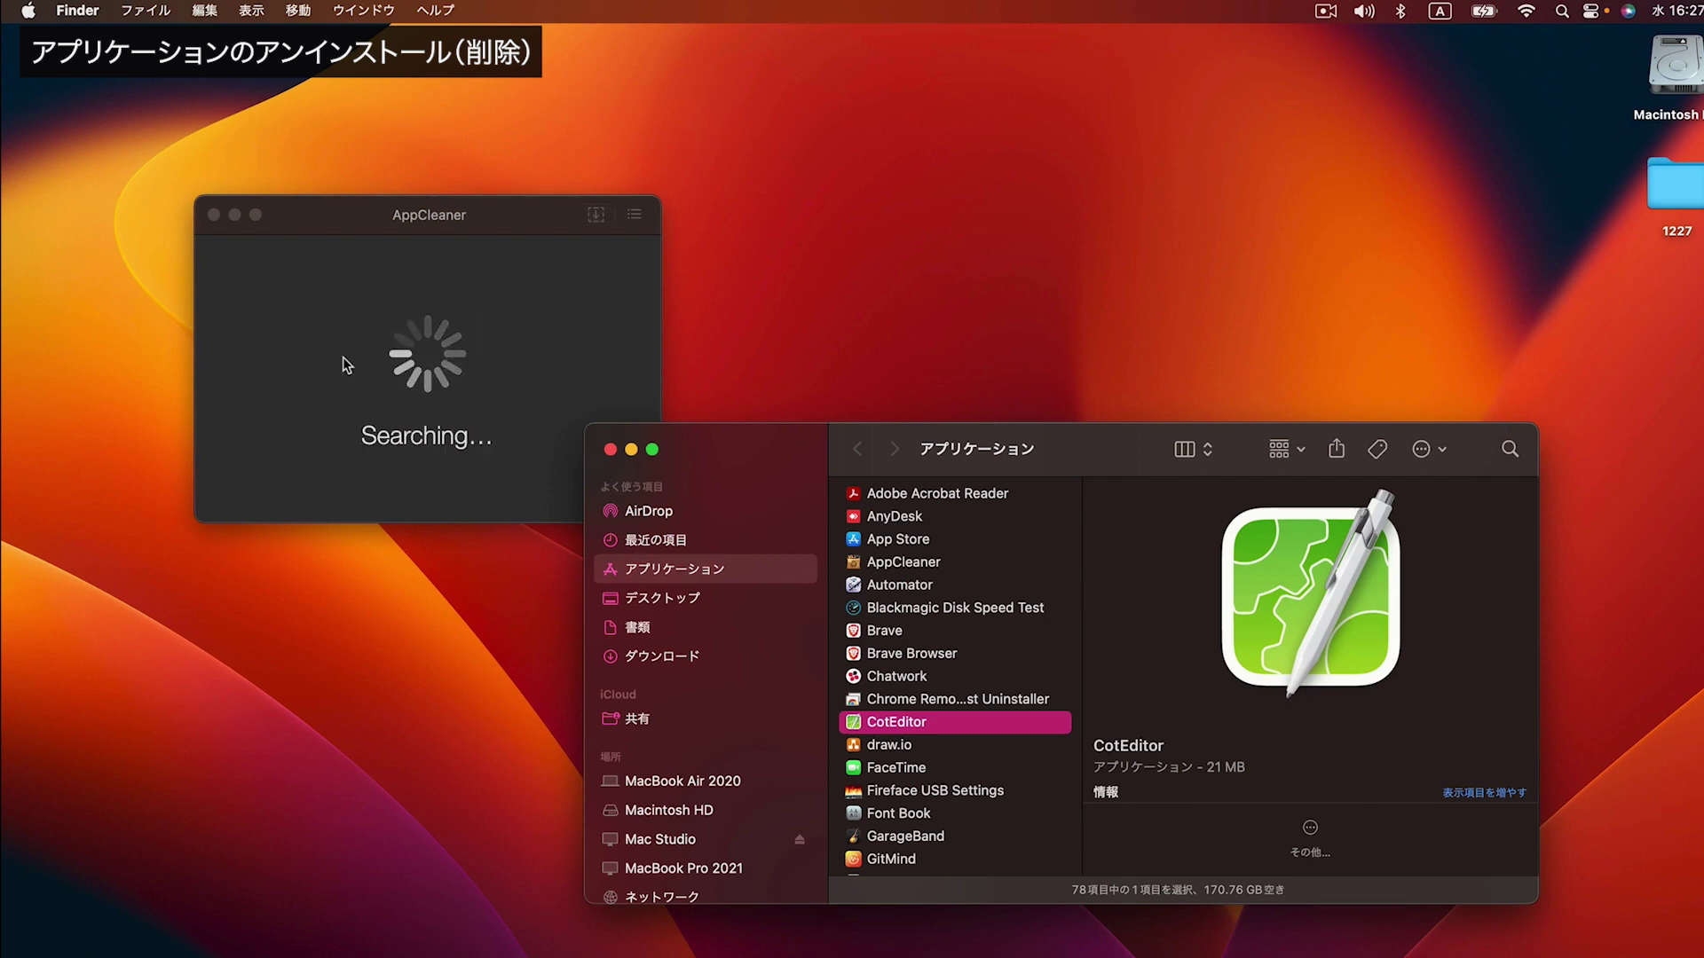
pyautogui.click(447, 219)
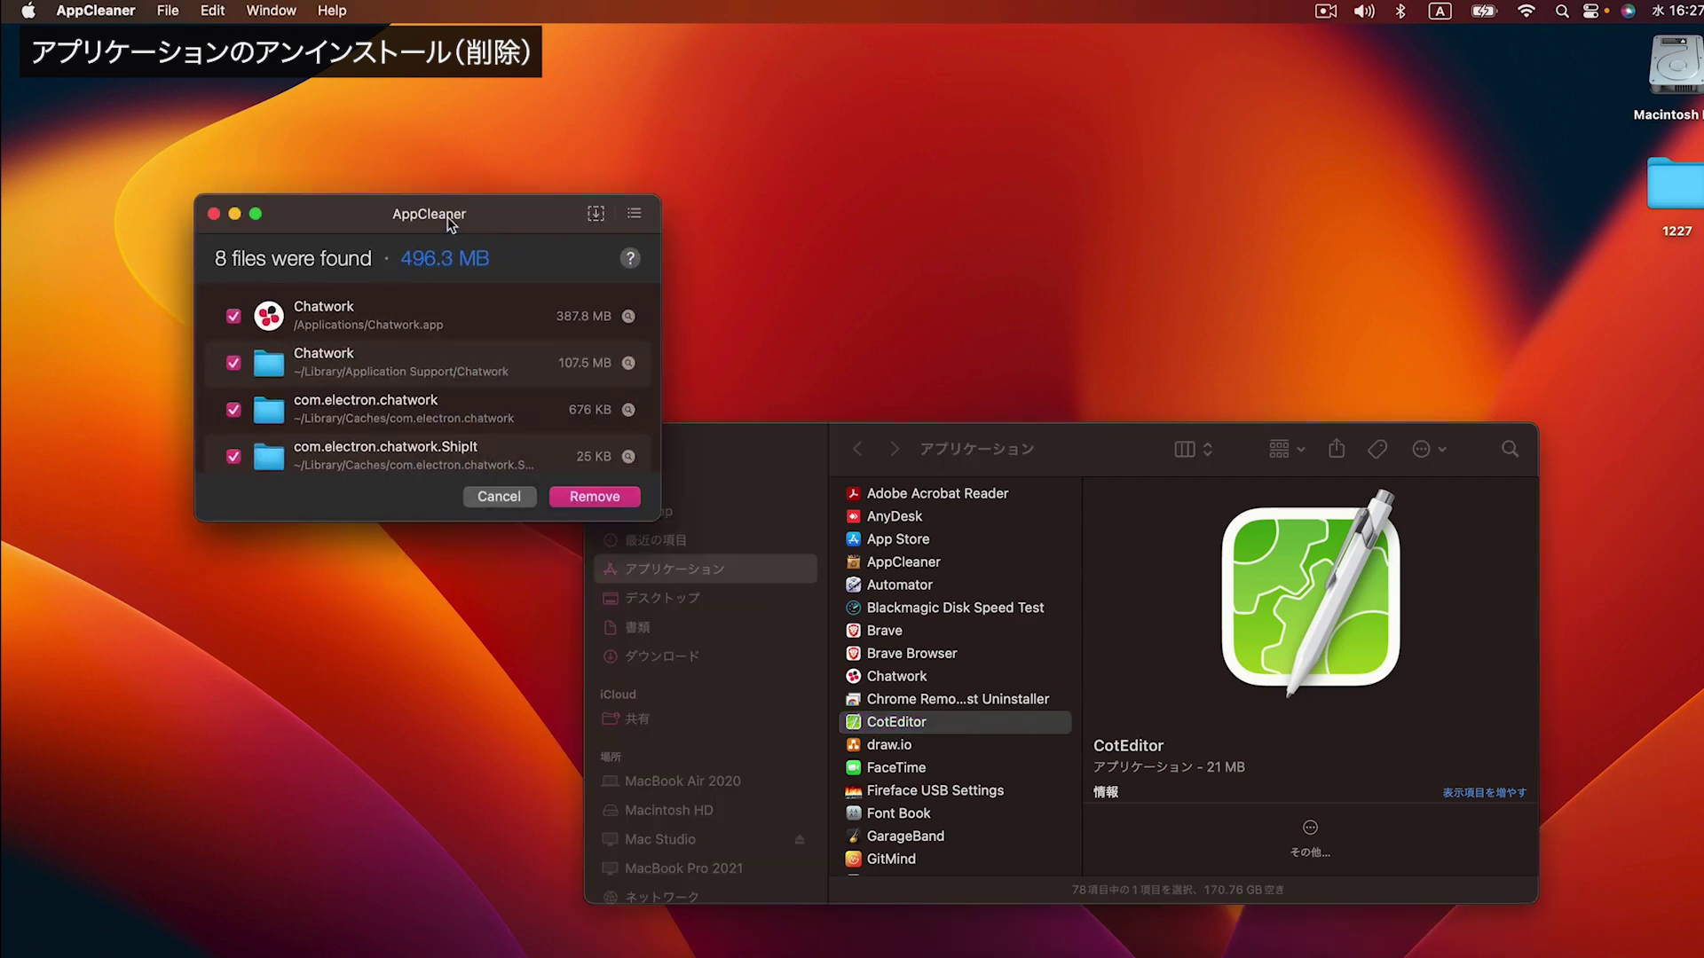
pyautogui.scroll(-5, 449, 385)
pyautogui.scroll(5, 449, 385)
pyautogui.click(477, 502)
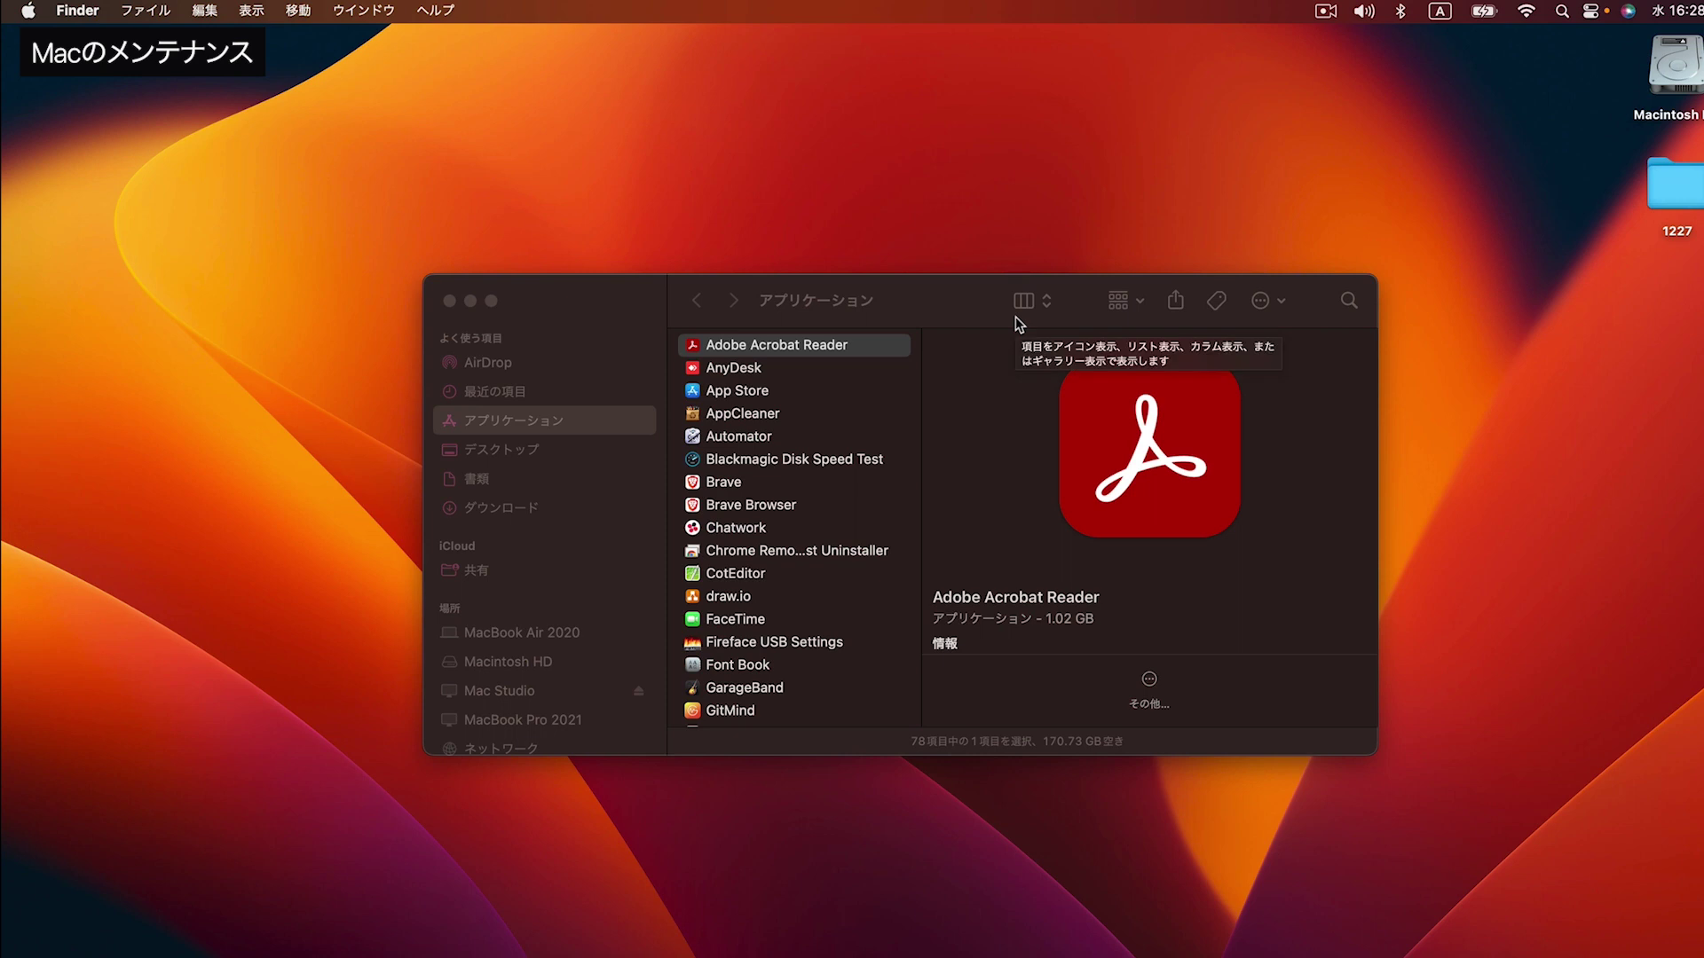
# Launch OnyX from the Applications folder and authorize it with the administrator password
pyautogui.click(805, 308)
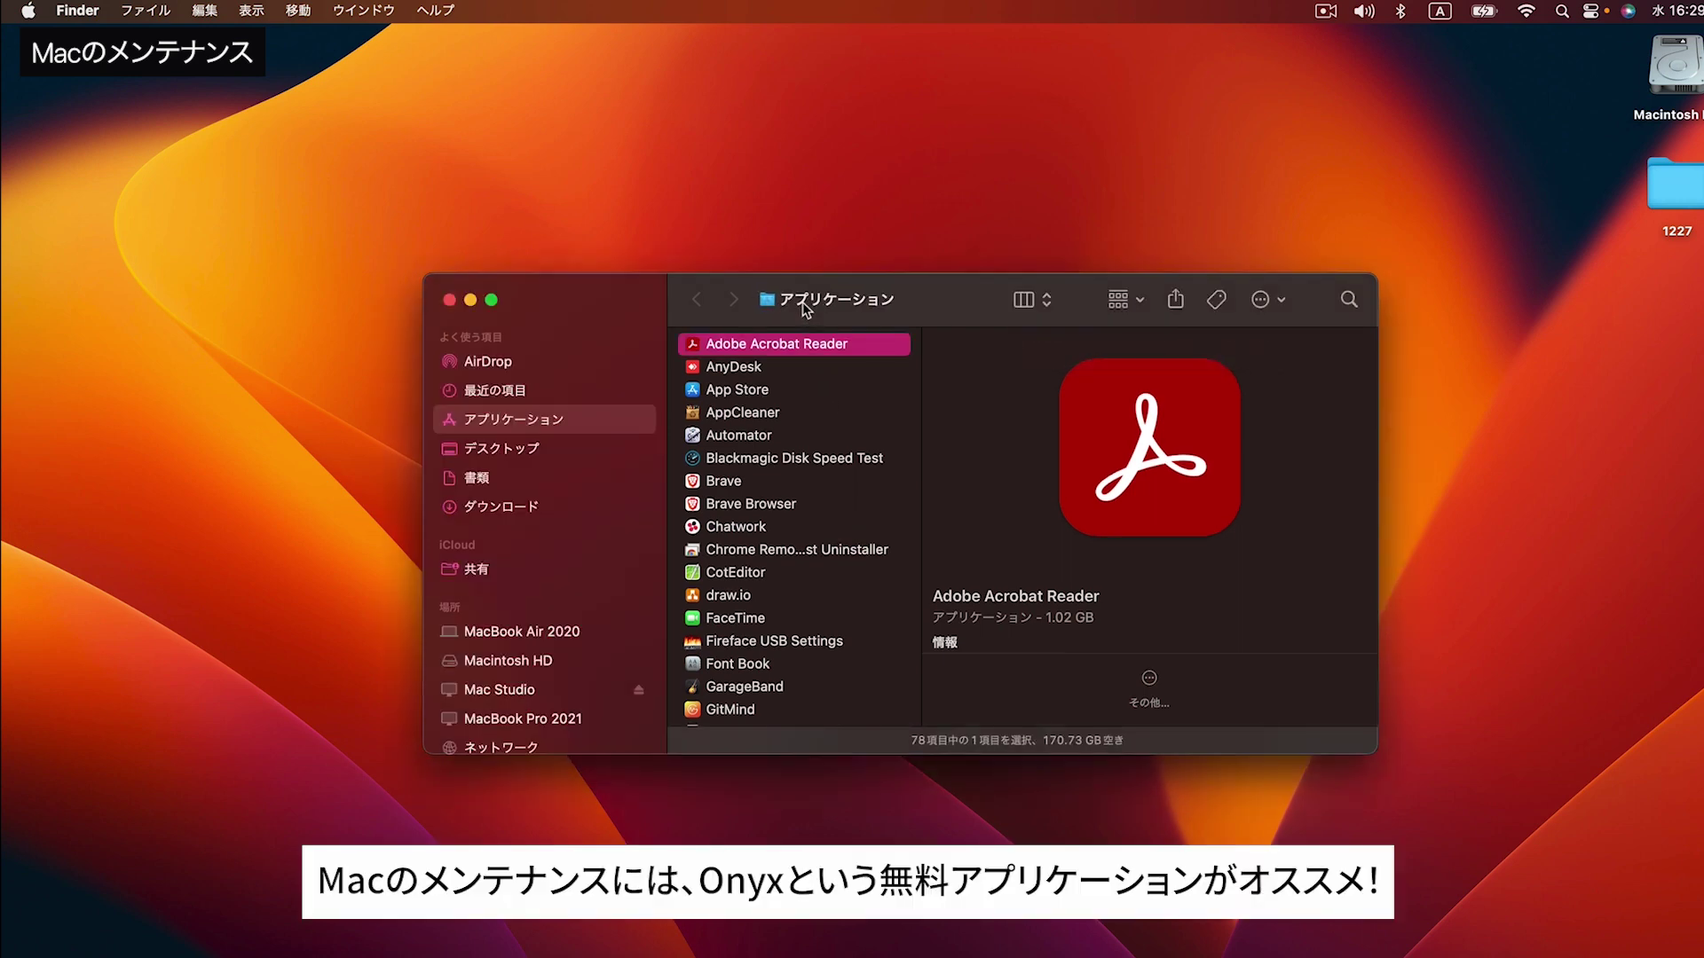
pyautogui.press('o')
pyautogui.press('super+o')
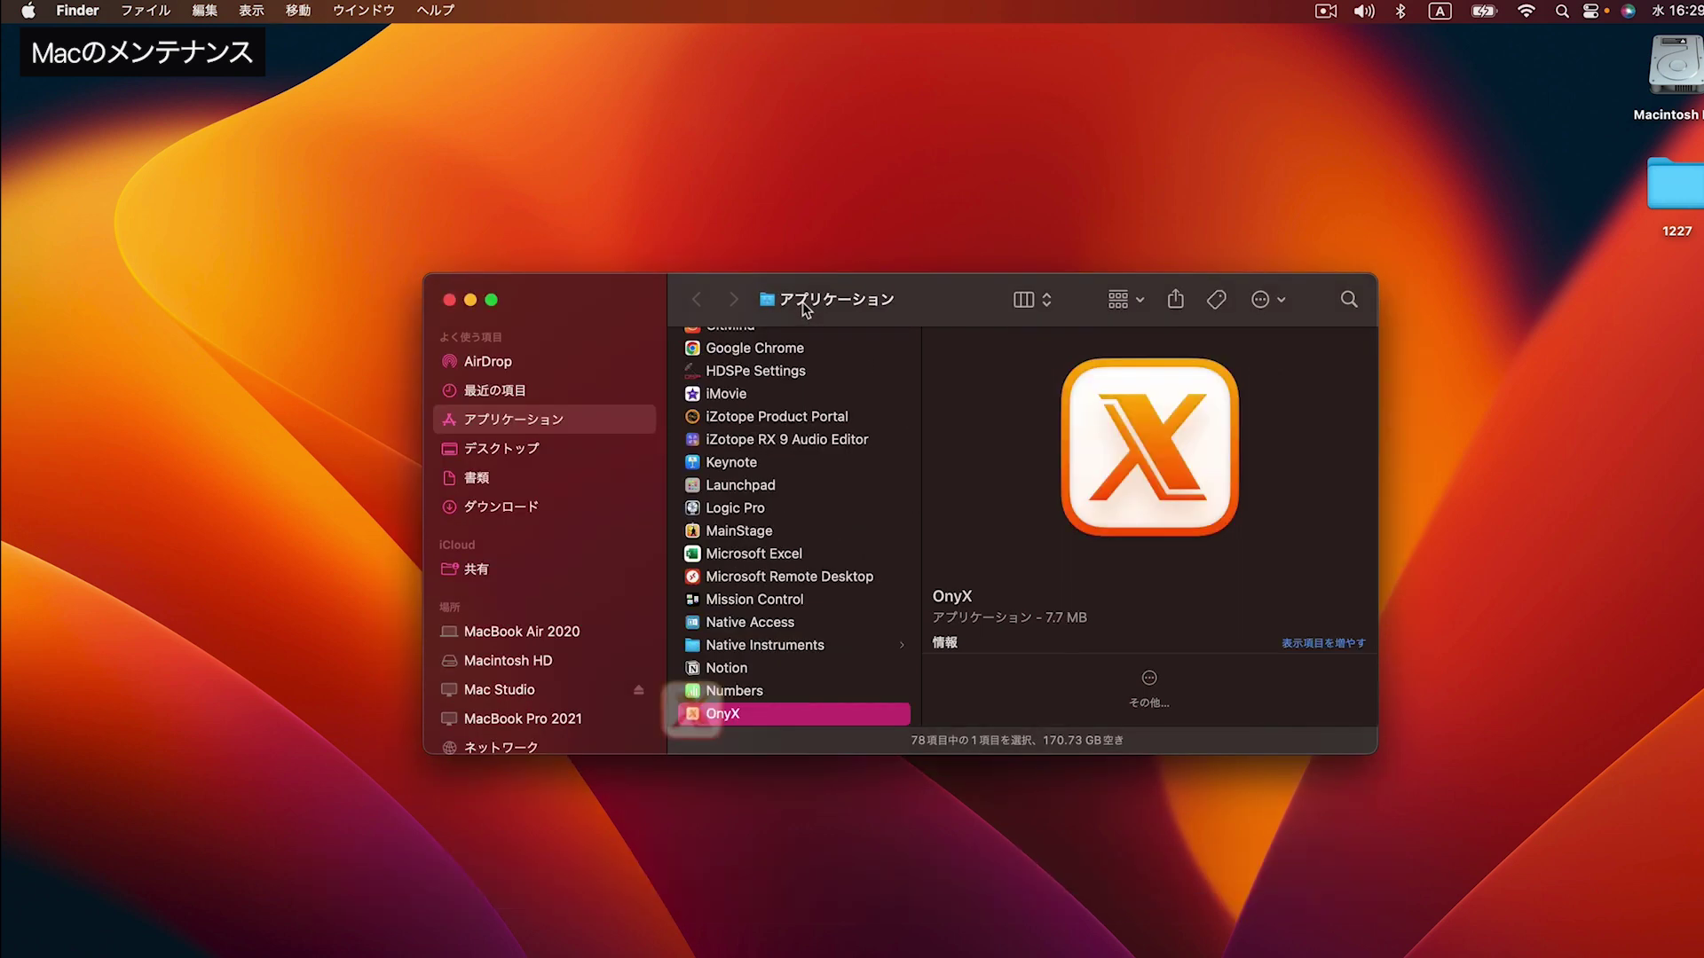
pyautogui.press('Return')
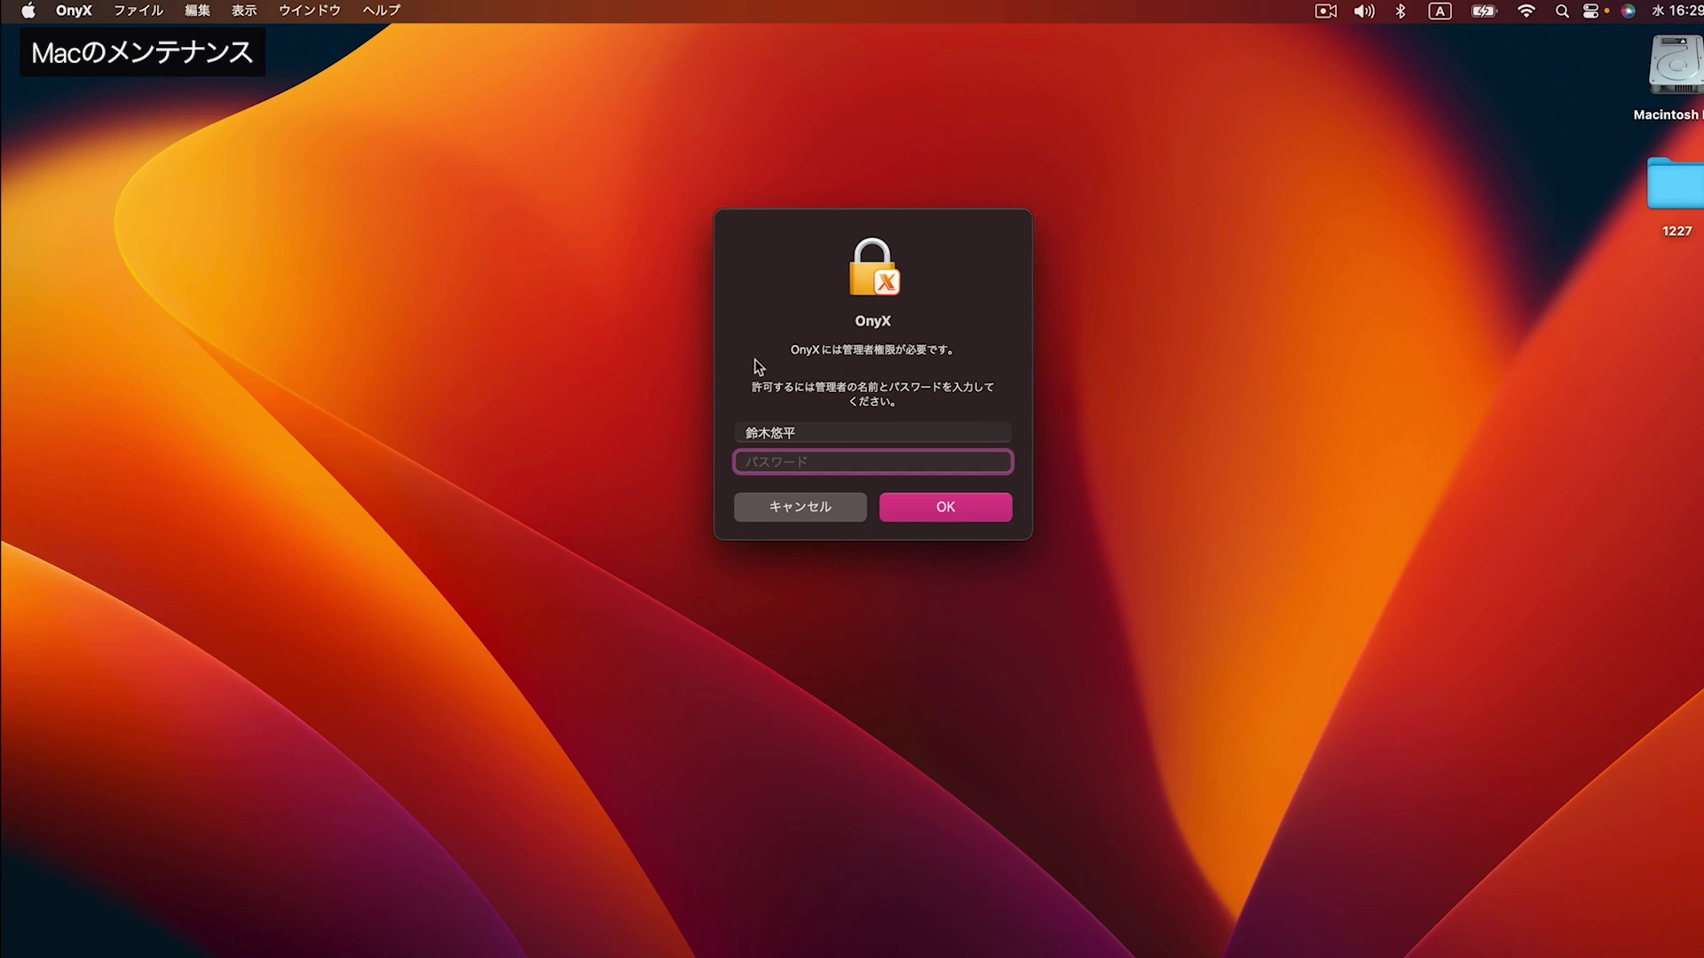
pyautogui.write('********')
pyautogui.press('Return')
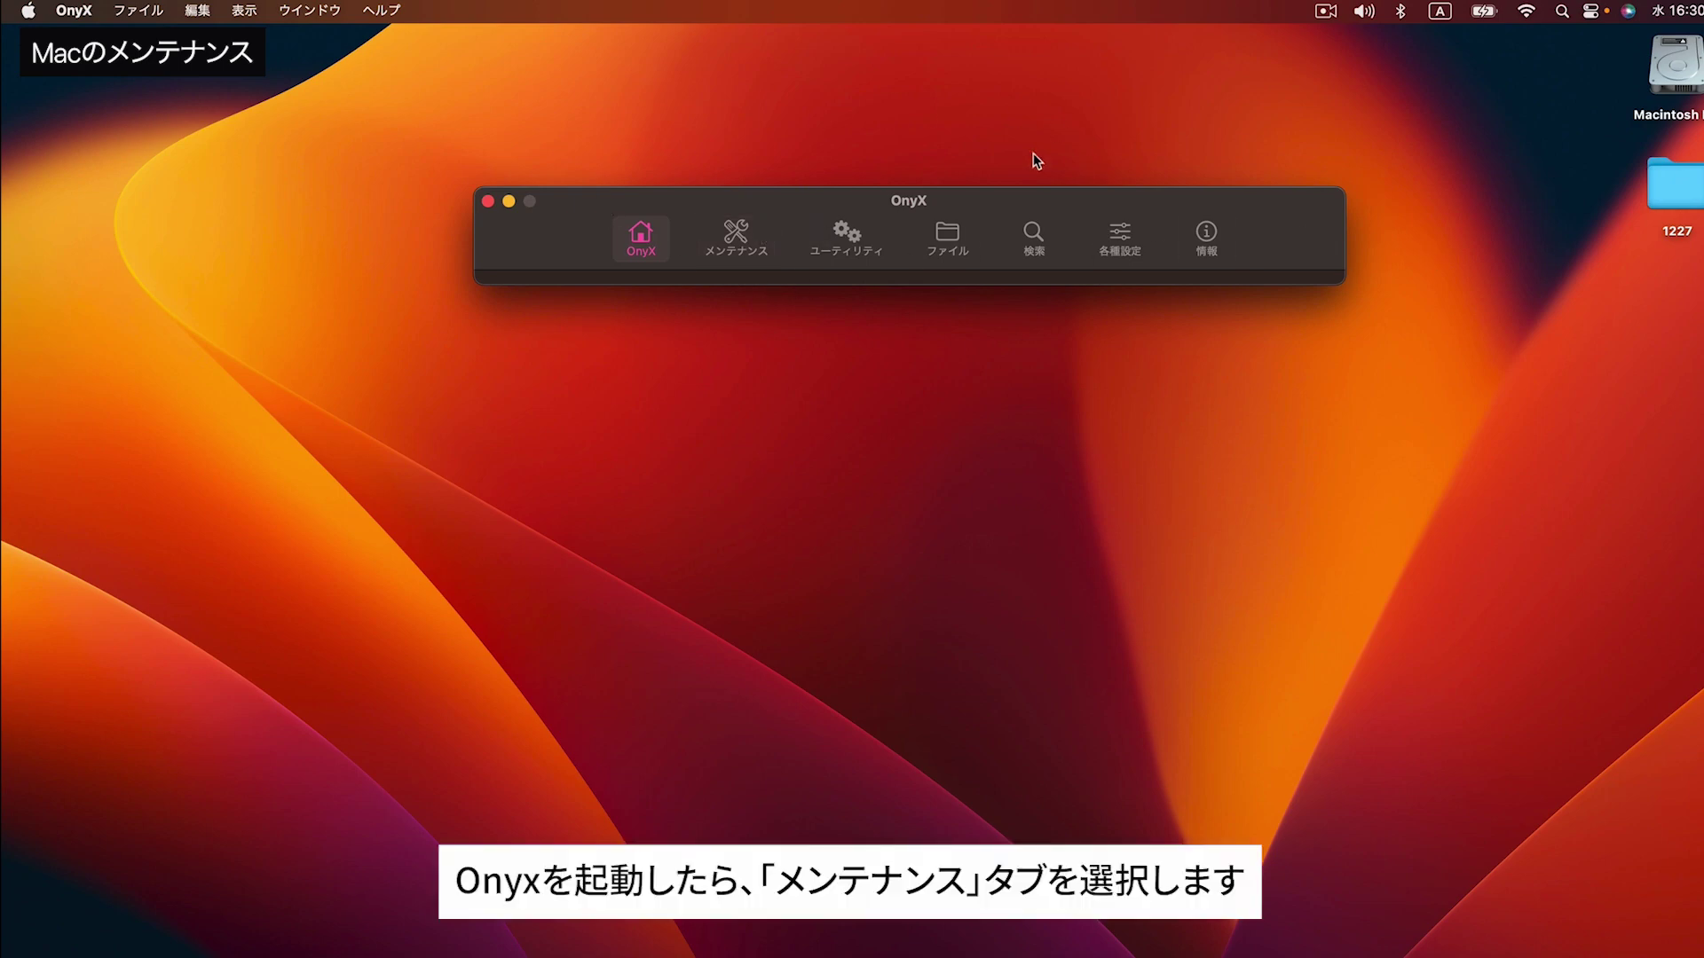
# Review OnyX's maintenance options and look through its utilities, file and search functions
pyautogui.click(739, 229)
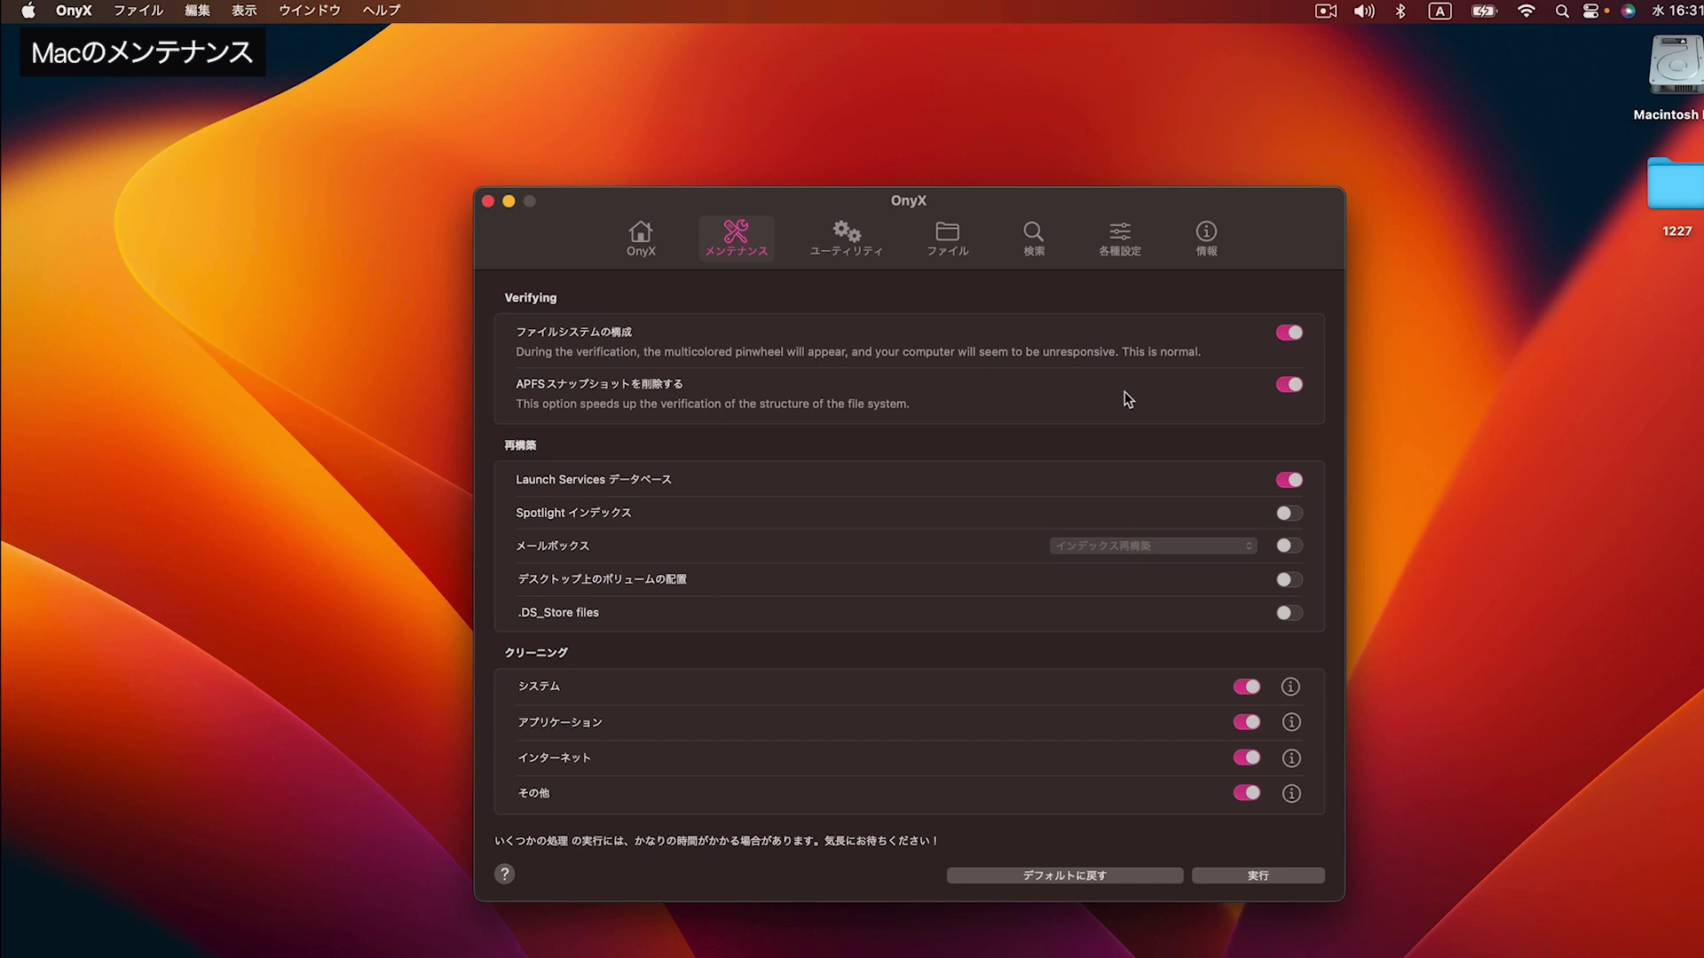
pyautogui.click(847, 231)
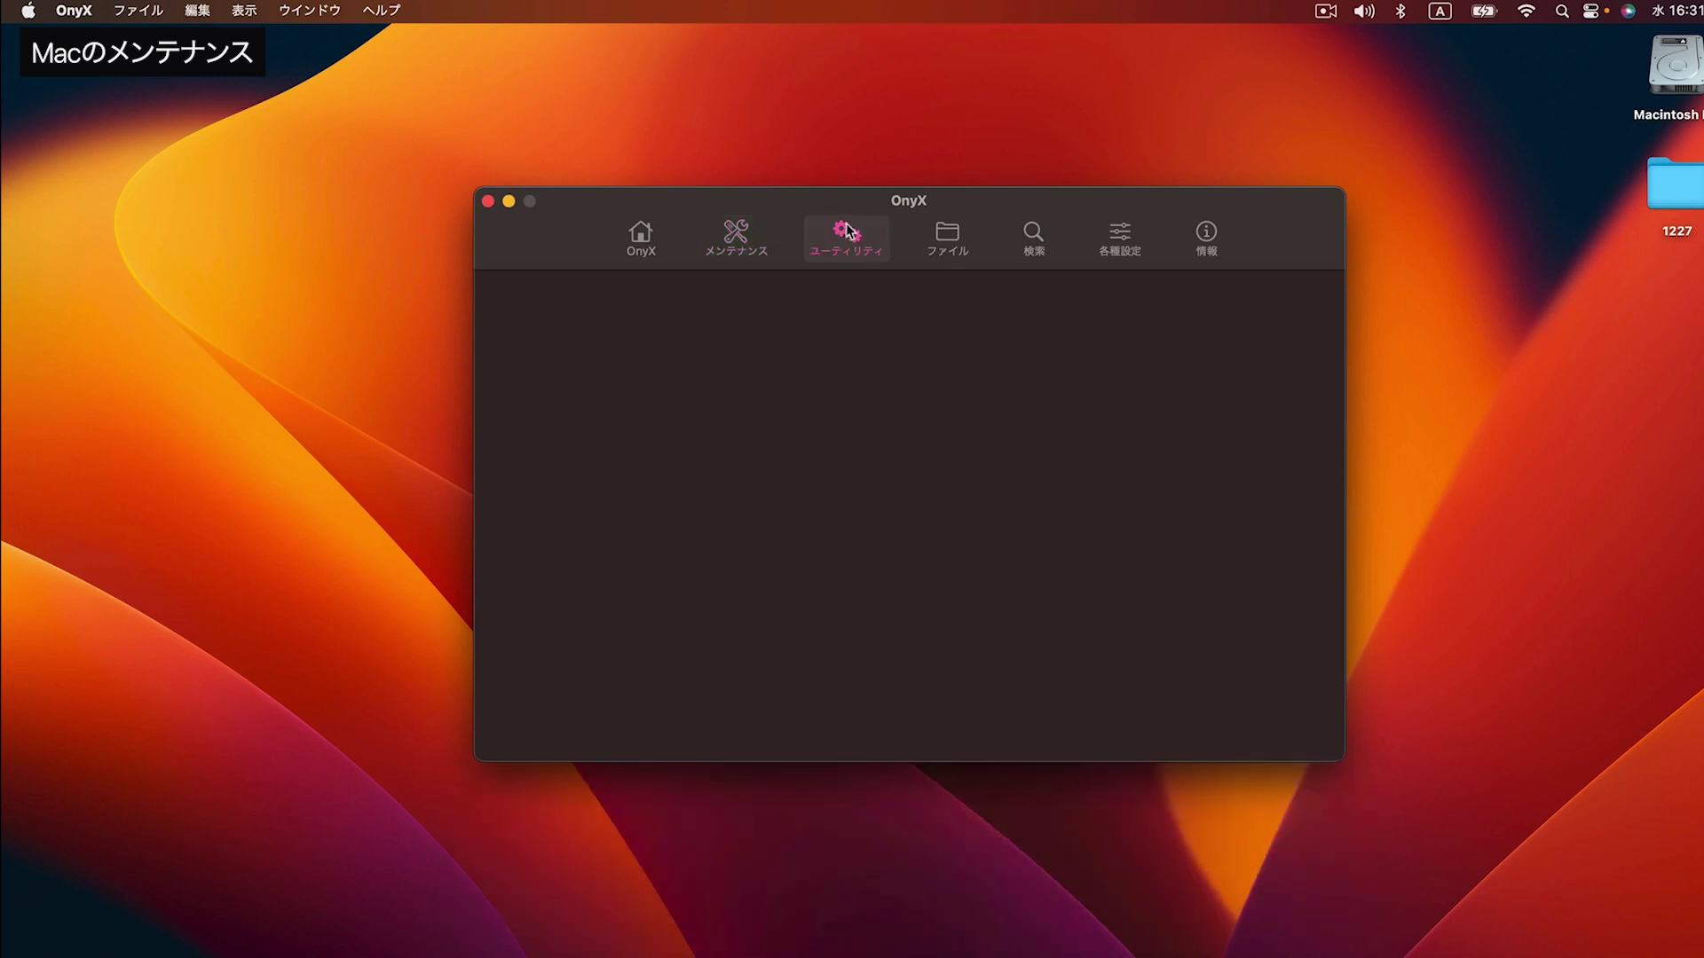
pyautogui.click(947, 235)
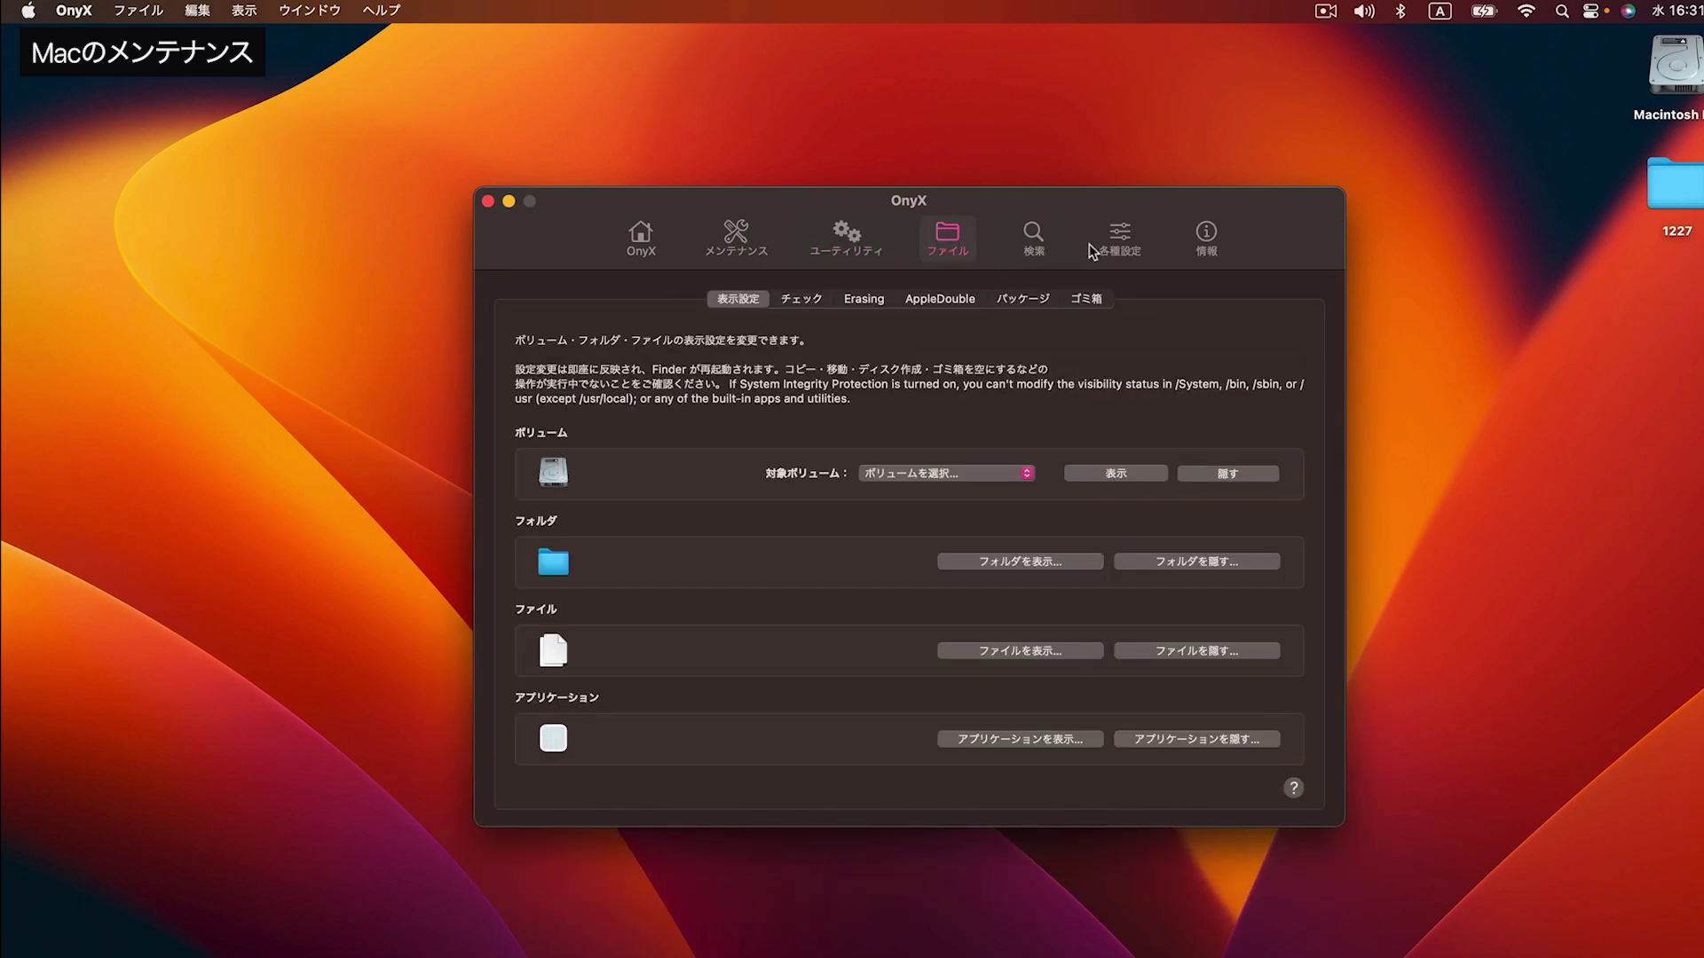
pyautogui.click(1031, 238)
# Examine OnyX's settings for the Dock, login, applications and general behaviour, and close OnyX
pyautogui.click(1118, 240)
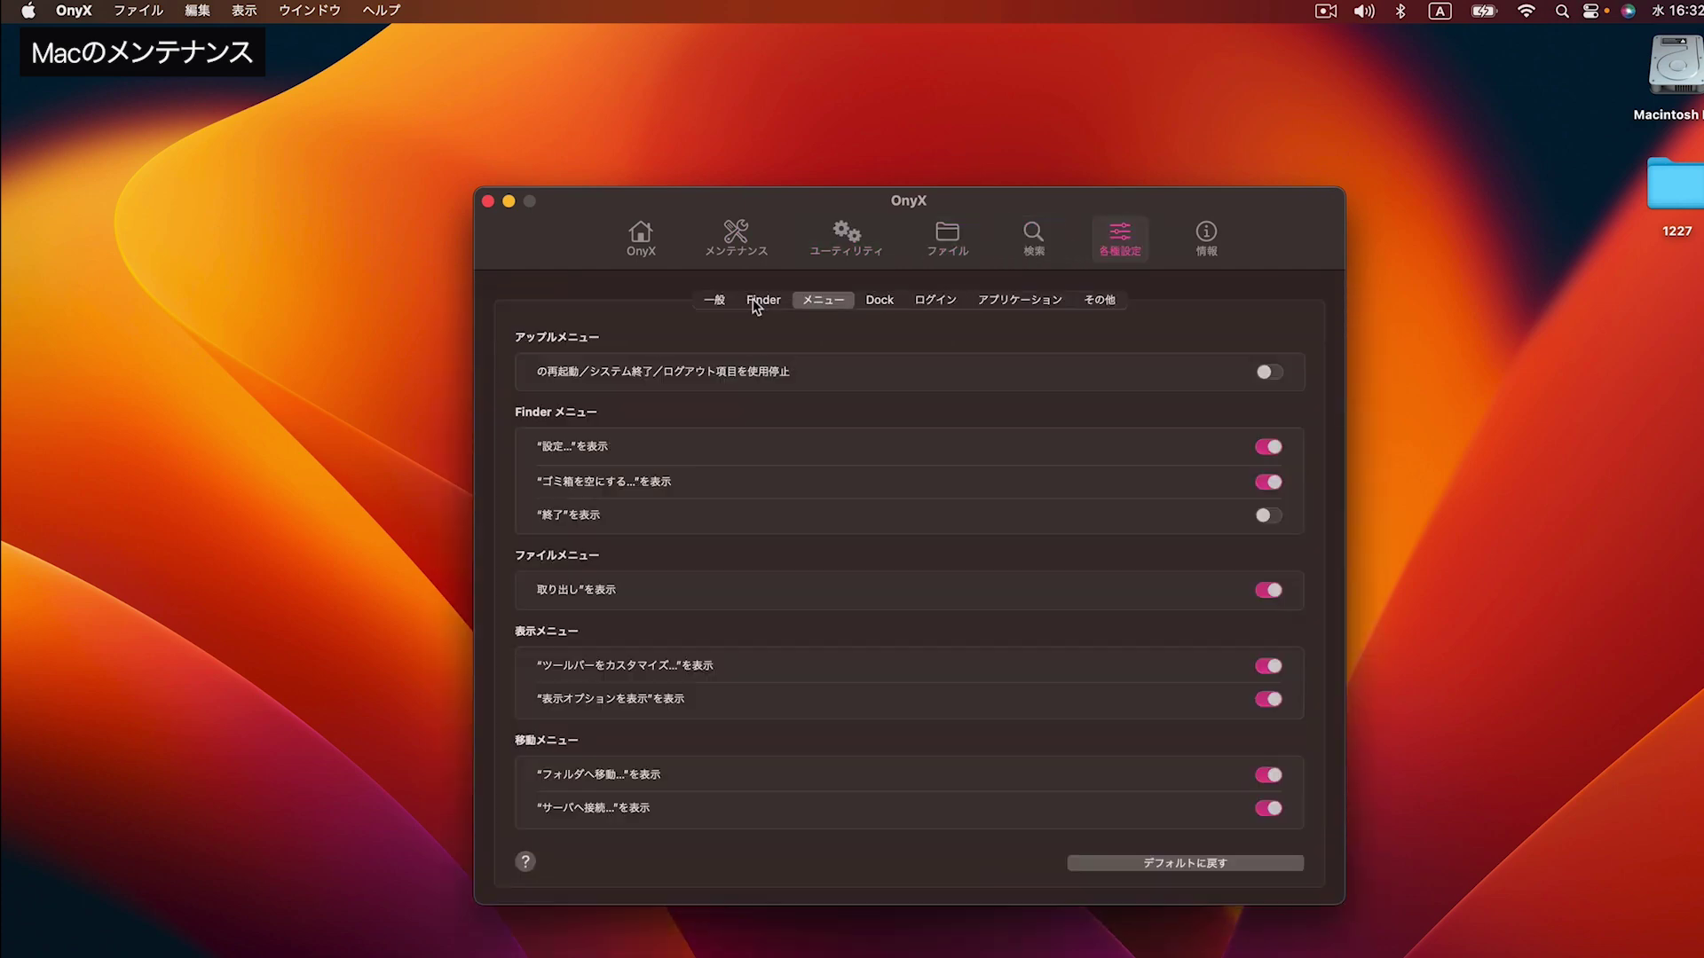
pyautogui.click(880, 301)
pyautogui.click(933, 303)
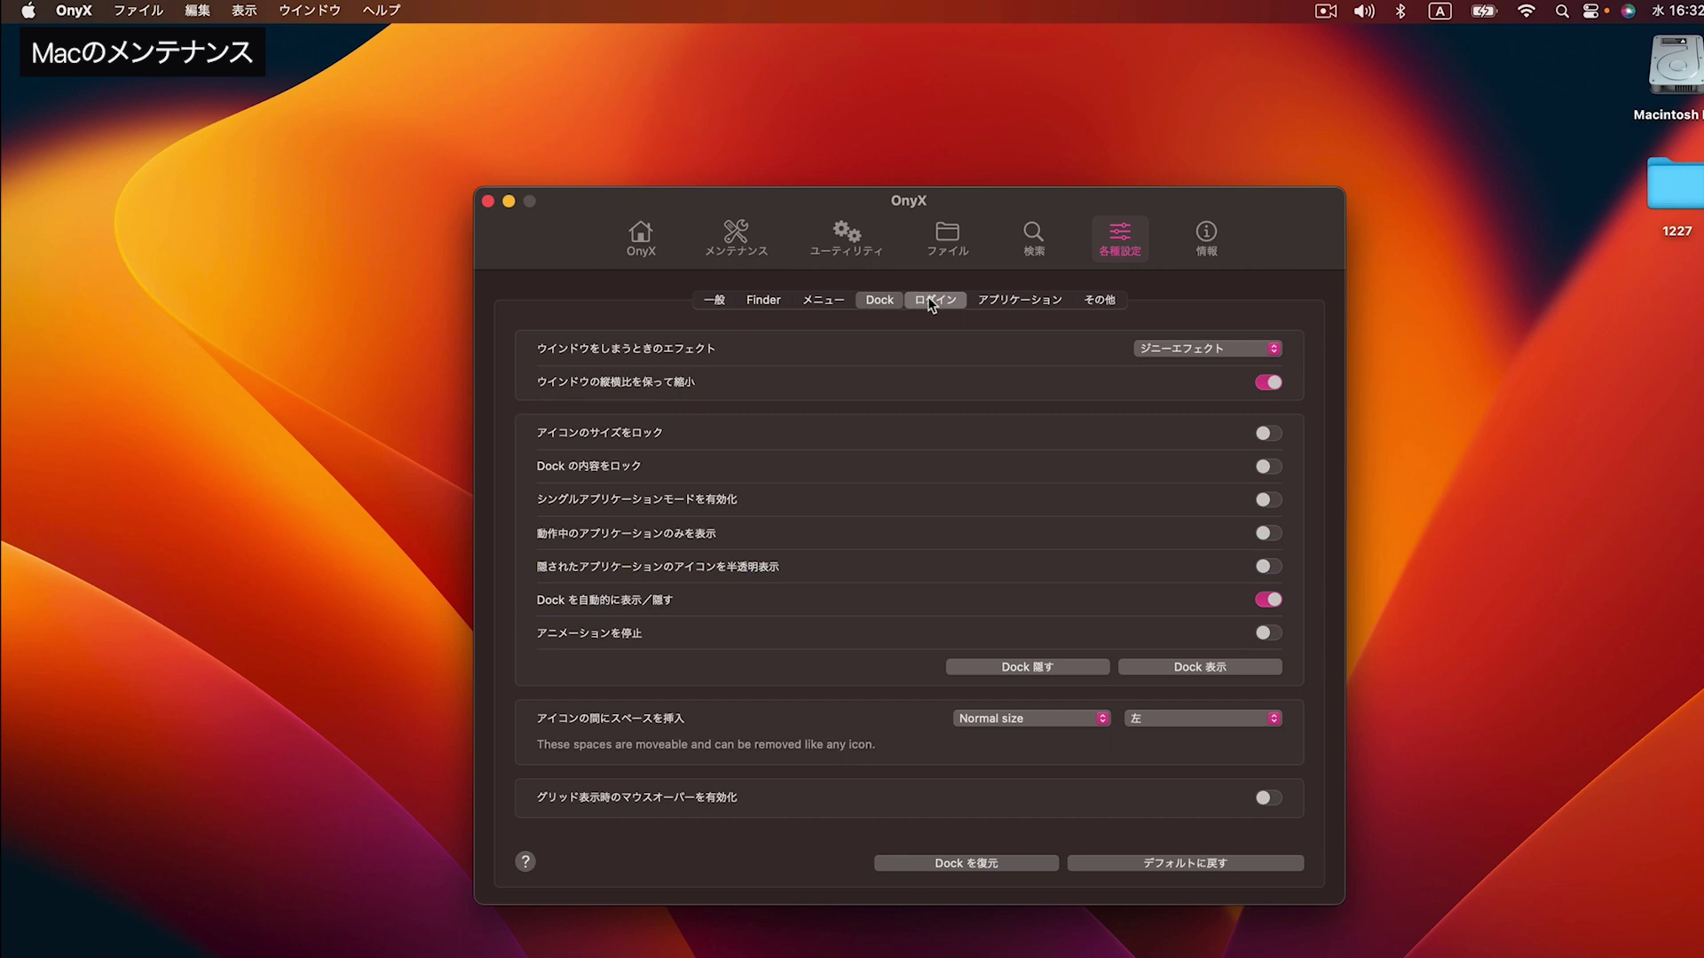
pyautogui.click(1008, 305)
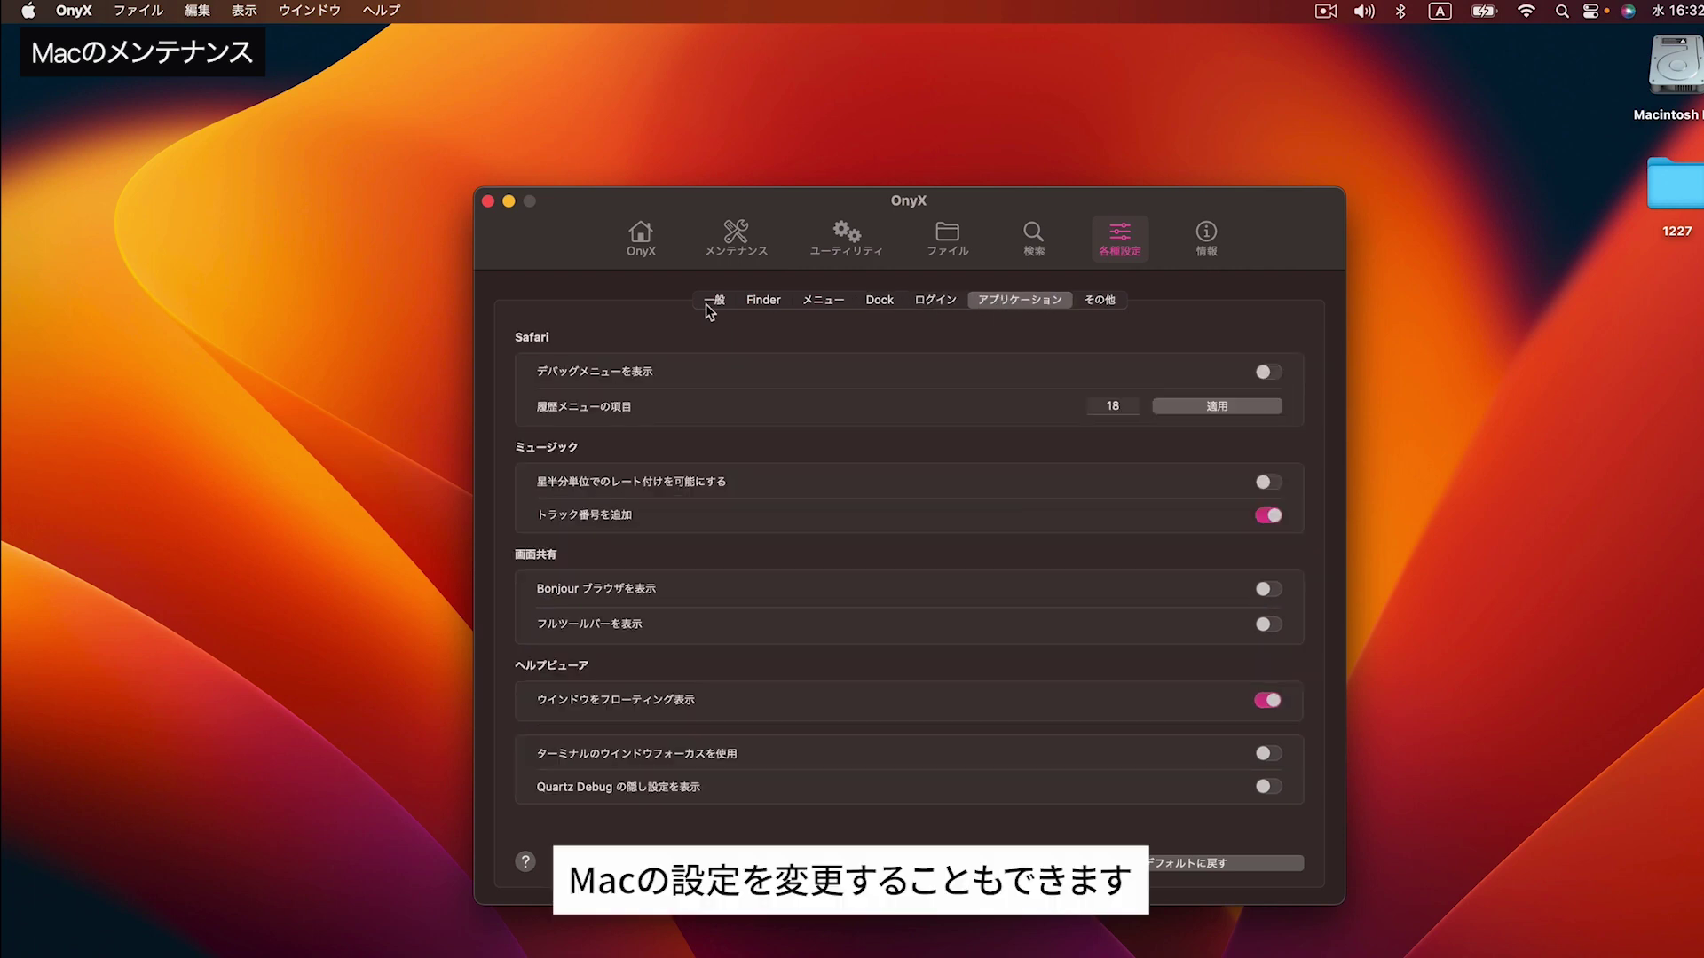
pyautogui.click(707, 306)
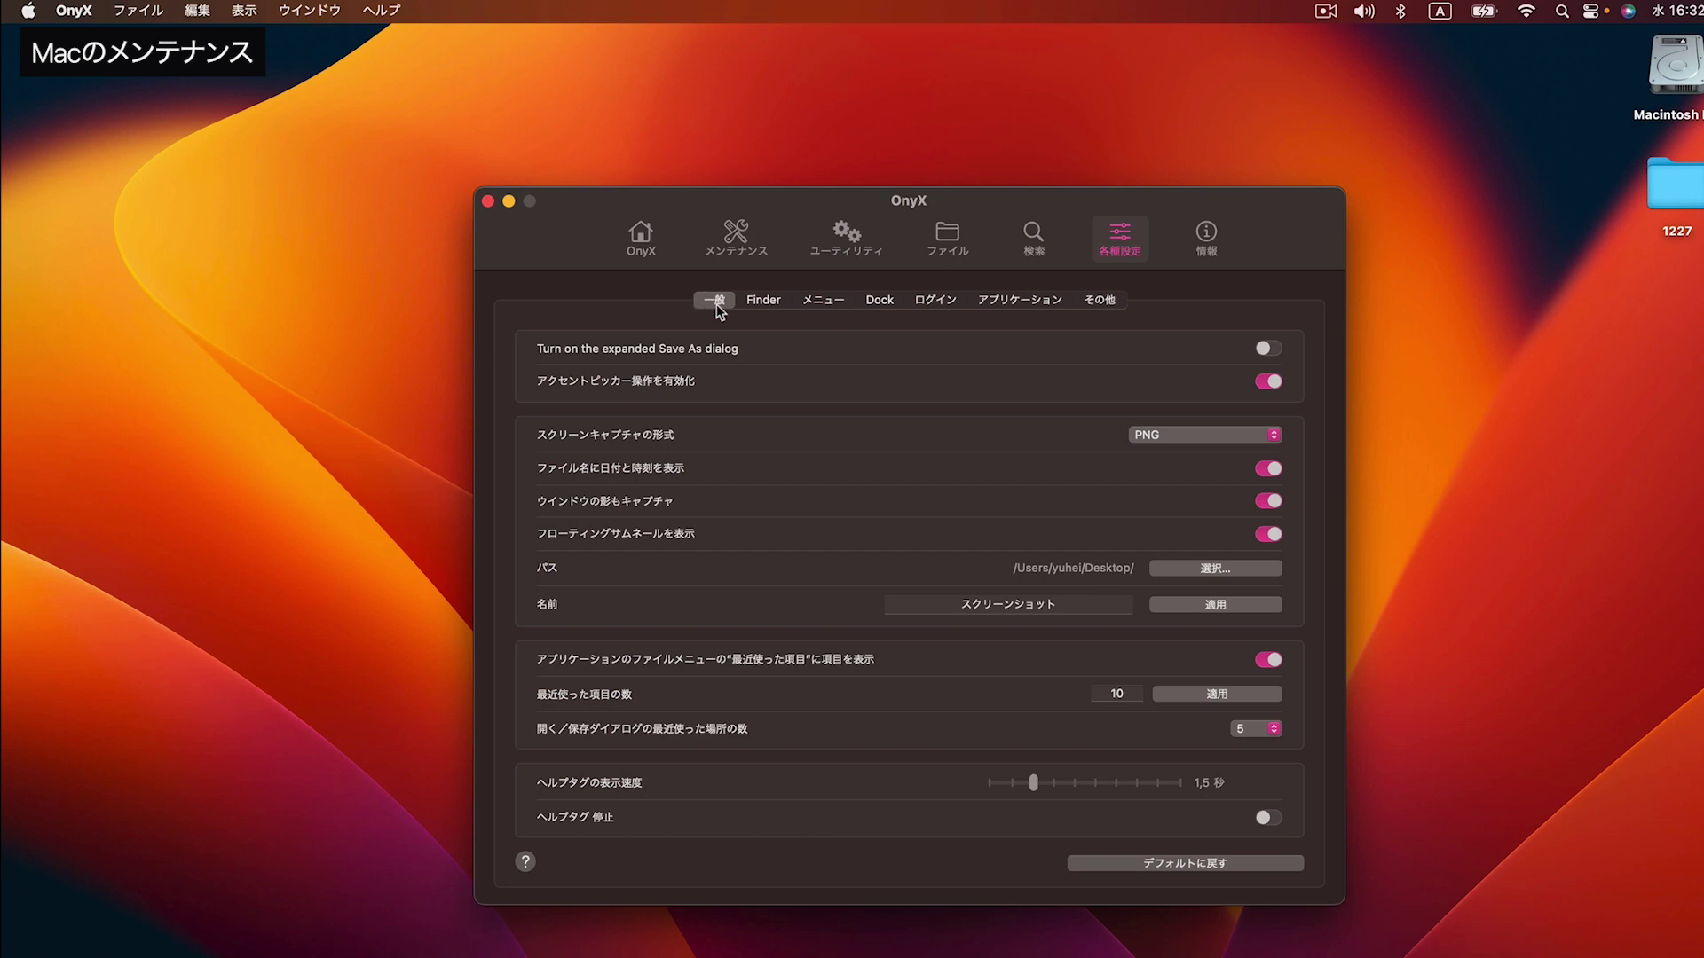
pyautogui.click(488, 201)
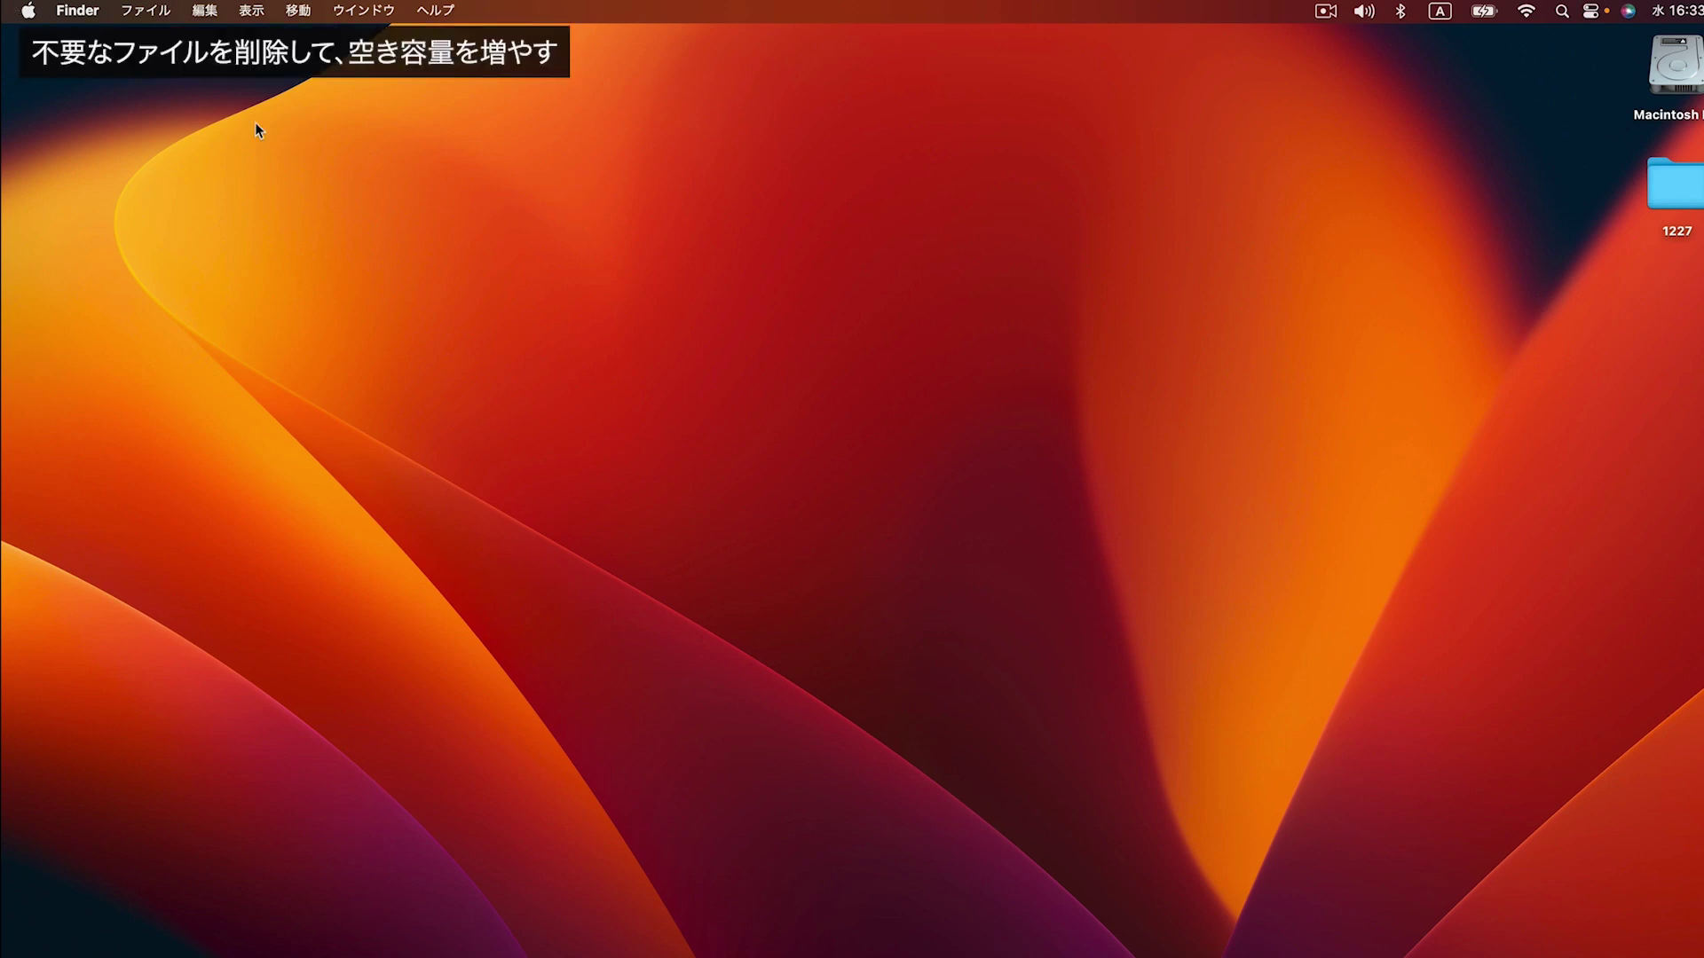
# Open About This Mac and go through its detailed information in System Settings
pyautogui.click(16, 10)
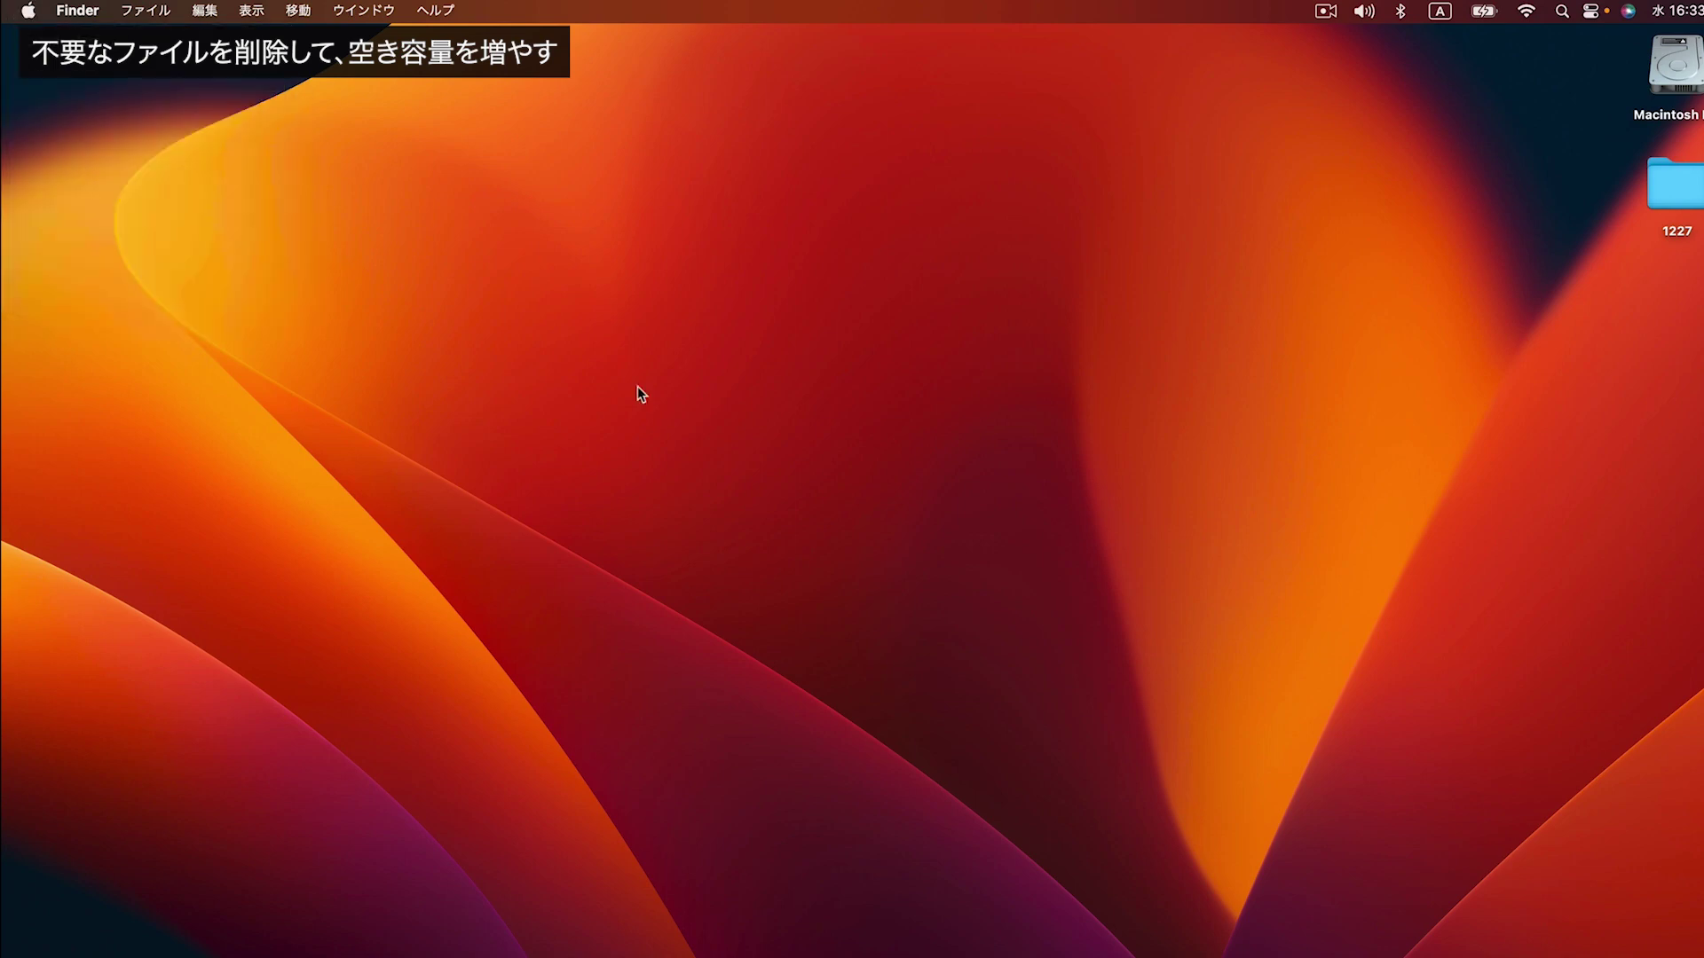
pyautogui.click(17, 9)
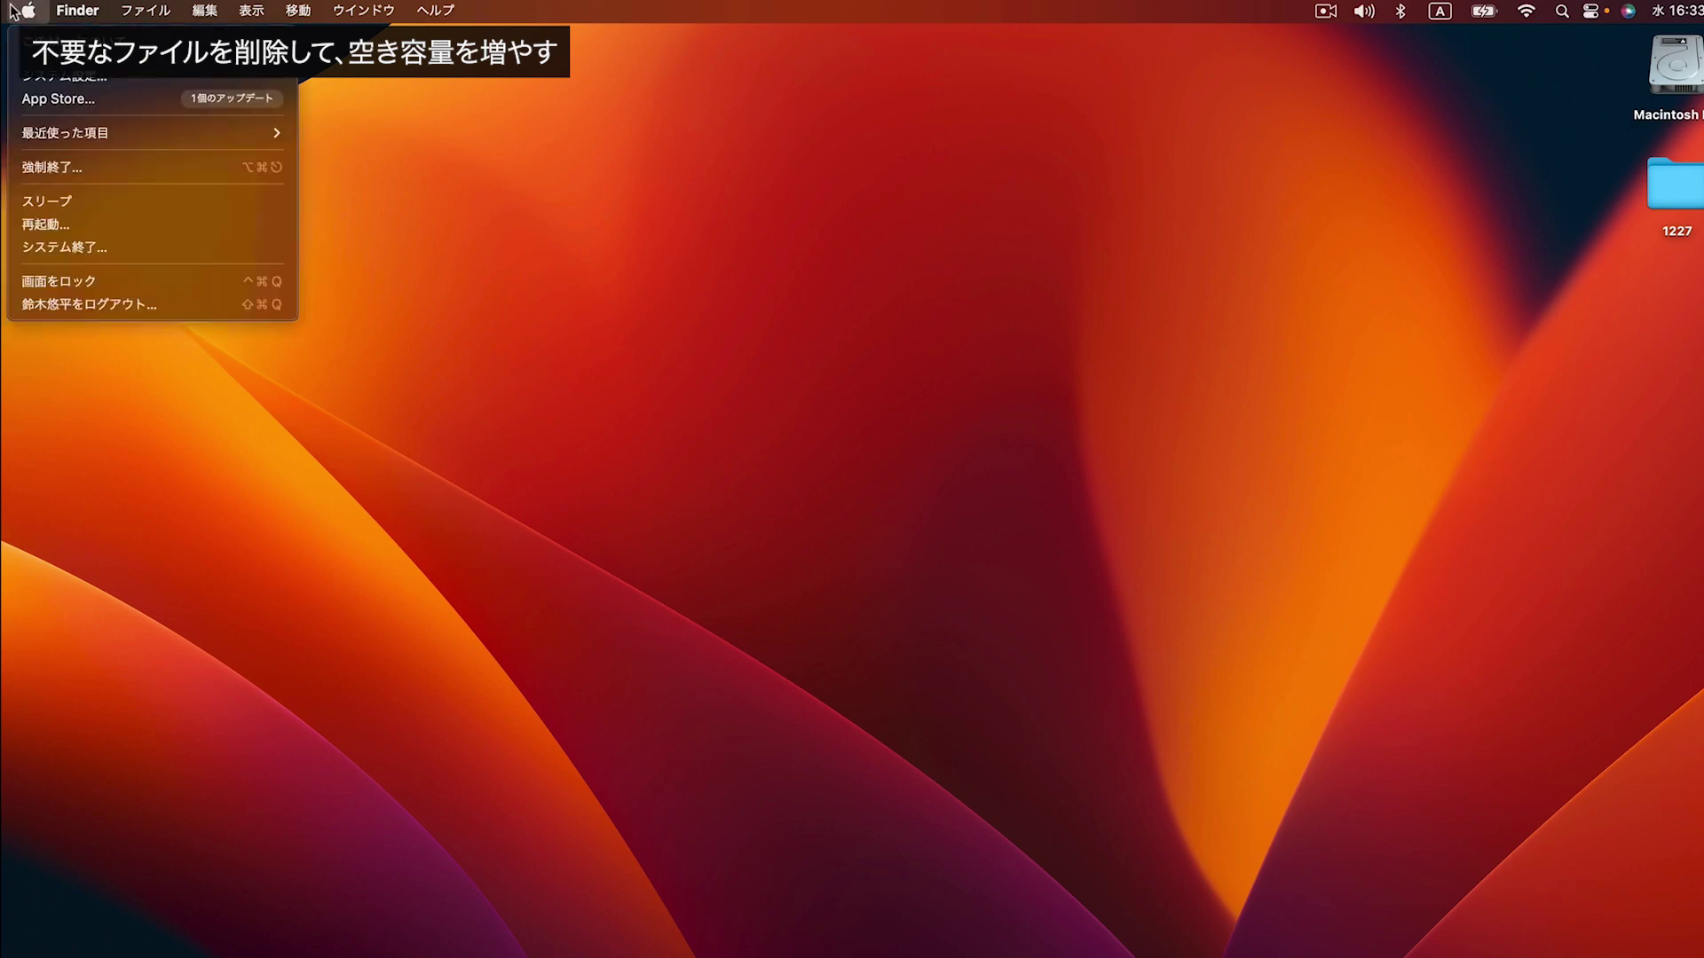
pyautogui.click(82, 45)
pyautogui.click(872, 579)
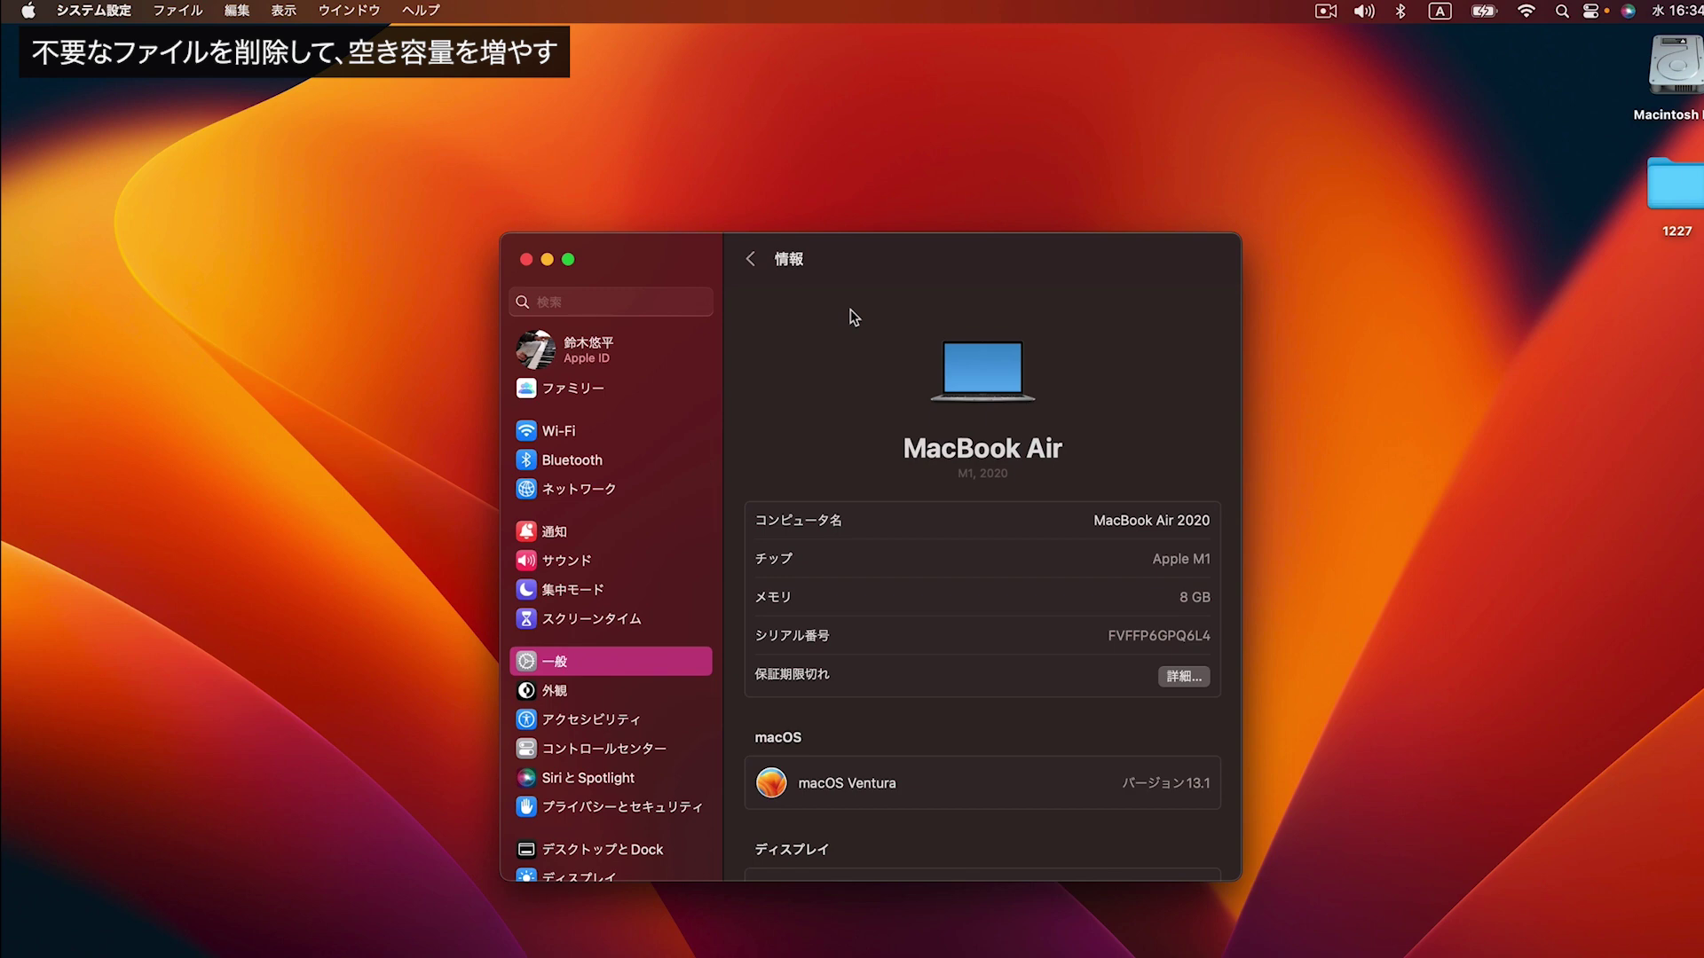
pyautogui.scroll(-10, 954, 562)
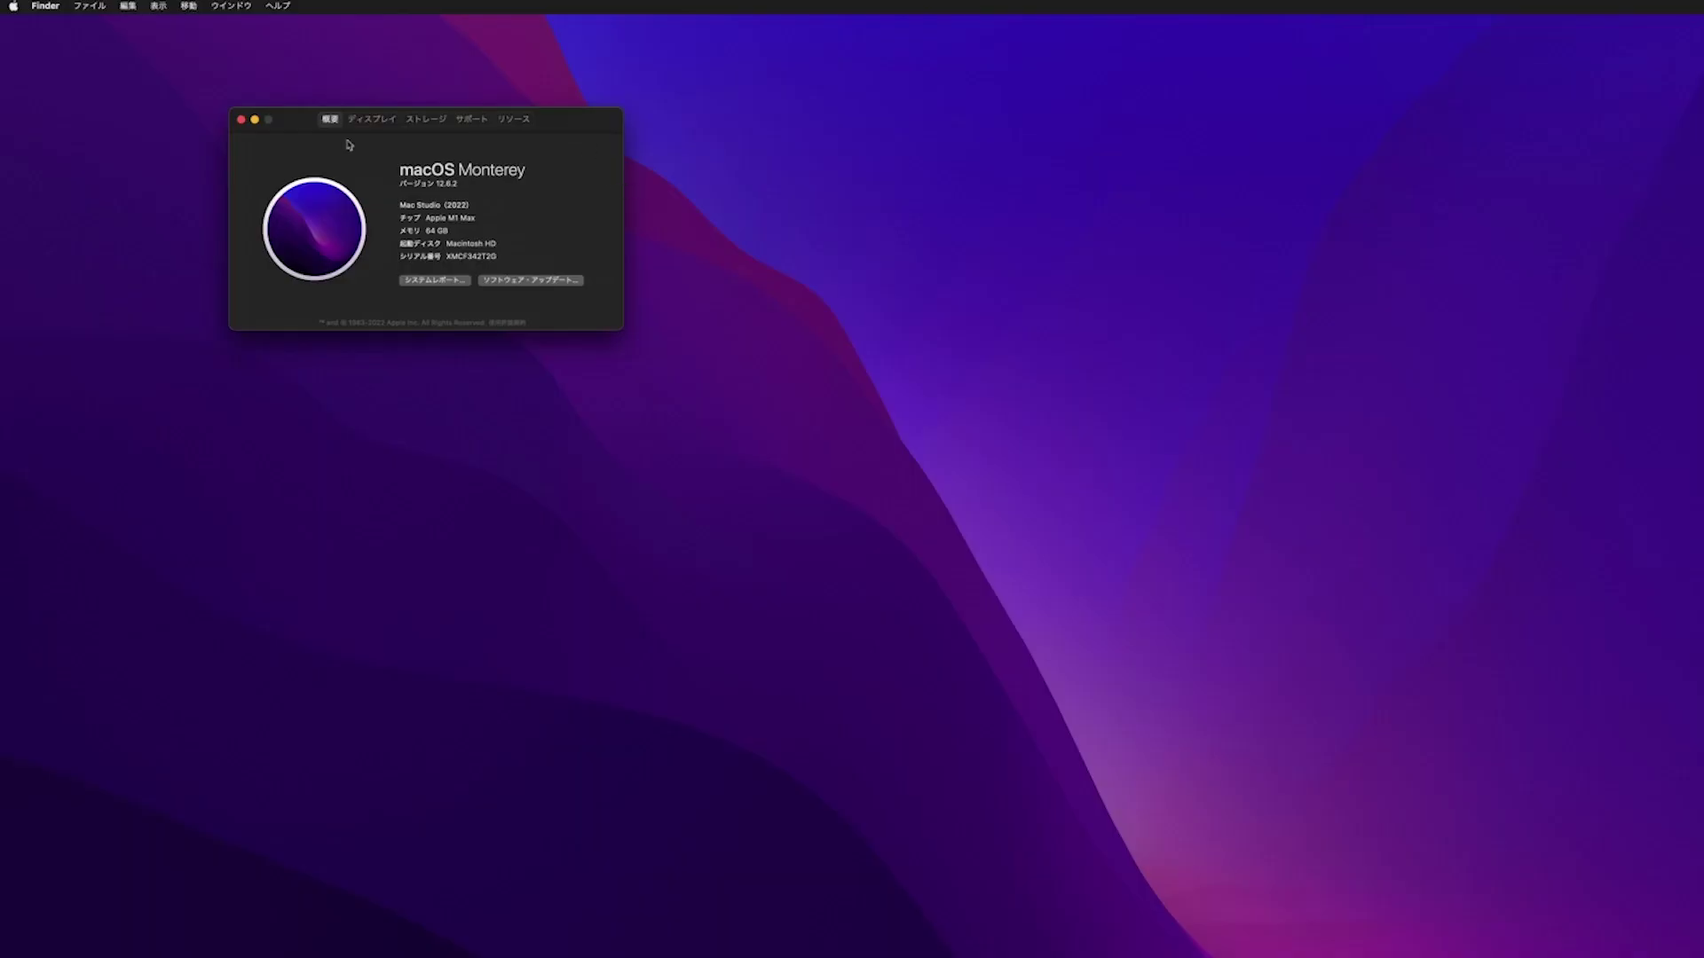
# On the Mac running macOS Monterey, view the storage overview and open storage management for Macintosh HD
pyautogui.click(429, 124)
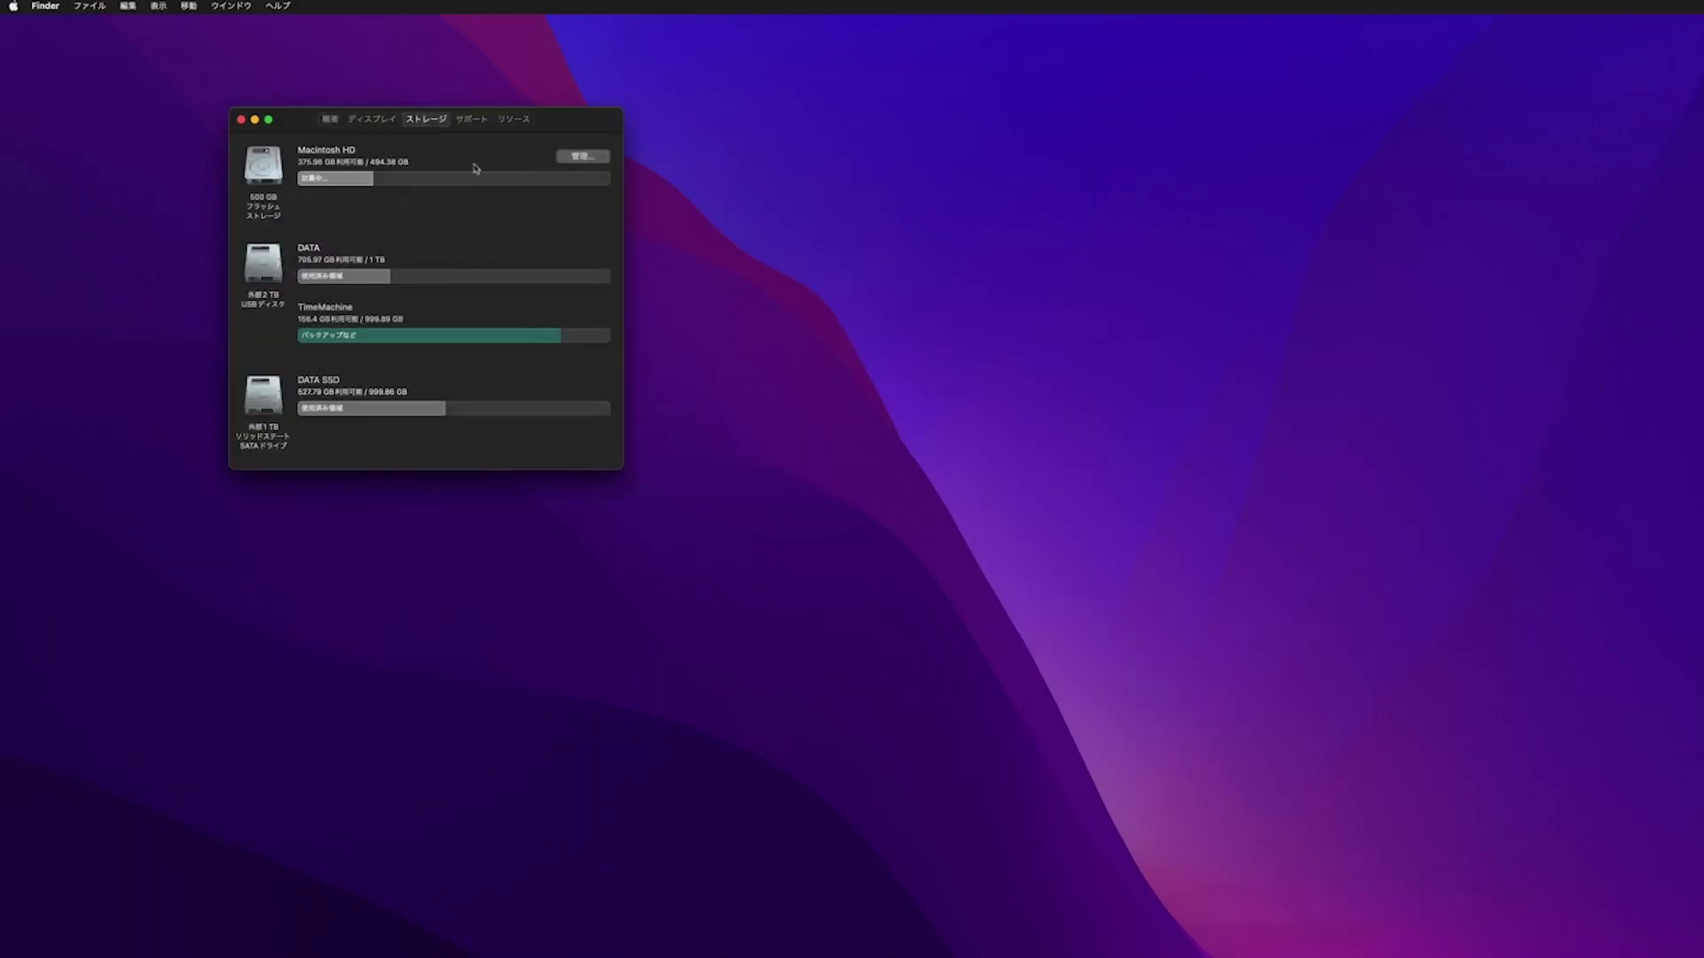
pyautogui.click(582, 157)
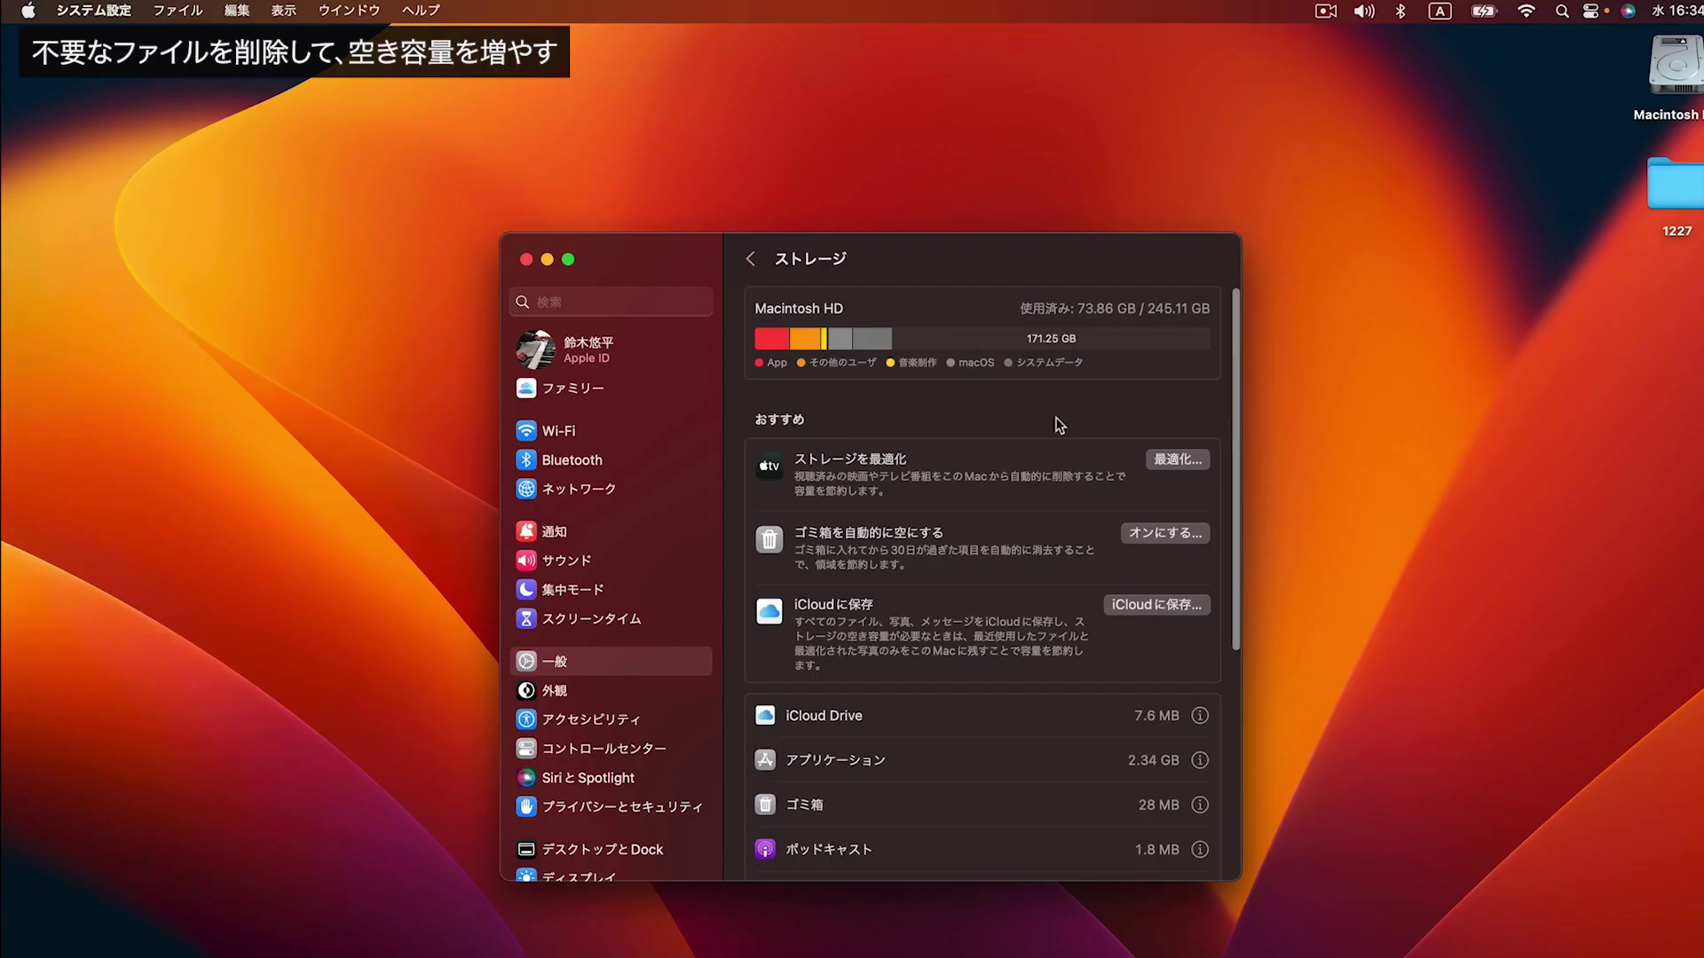
# Review the storage usage by category in the Ventura Mac's System Settings
pyautogui.scroll(-5, 1056, 424)
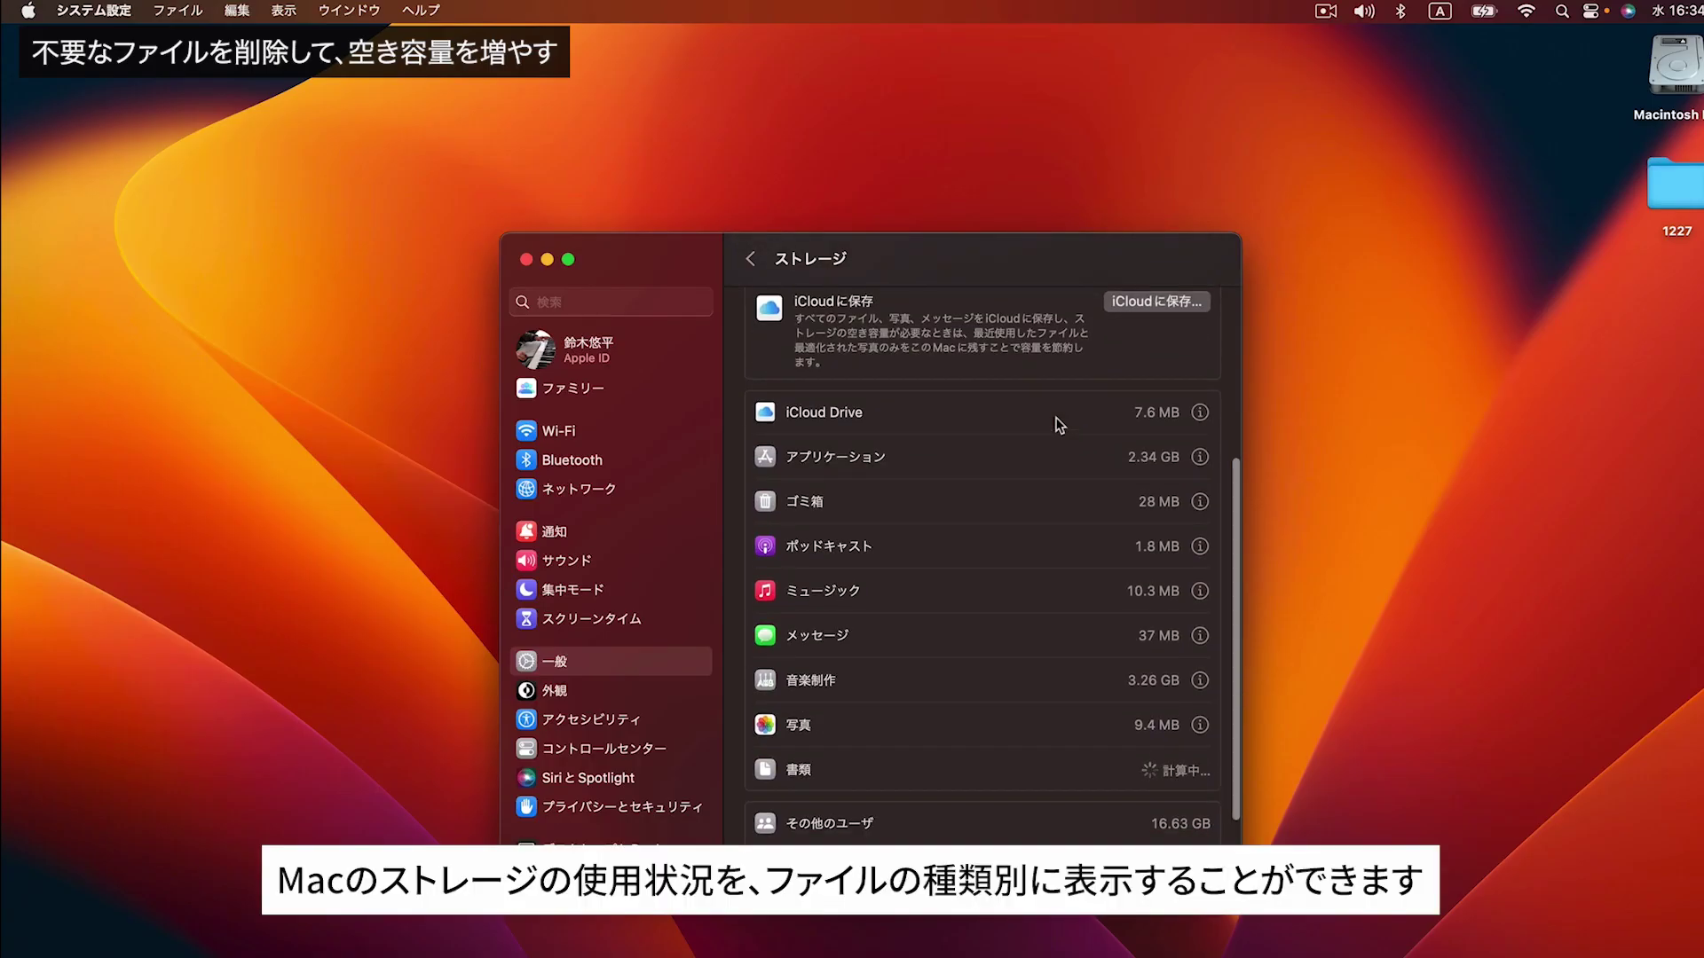
pyautogui.scroll(-3, 1007, 576)
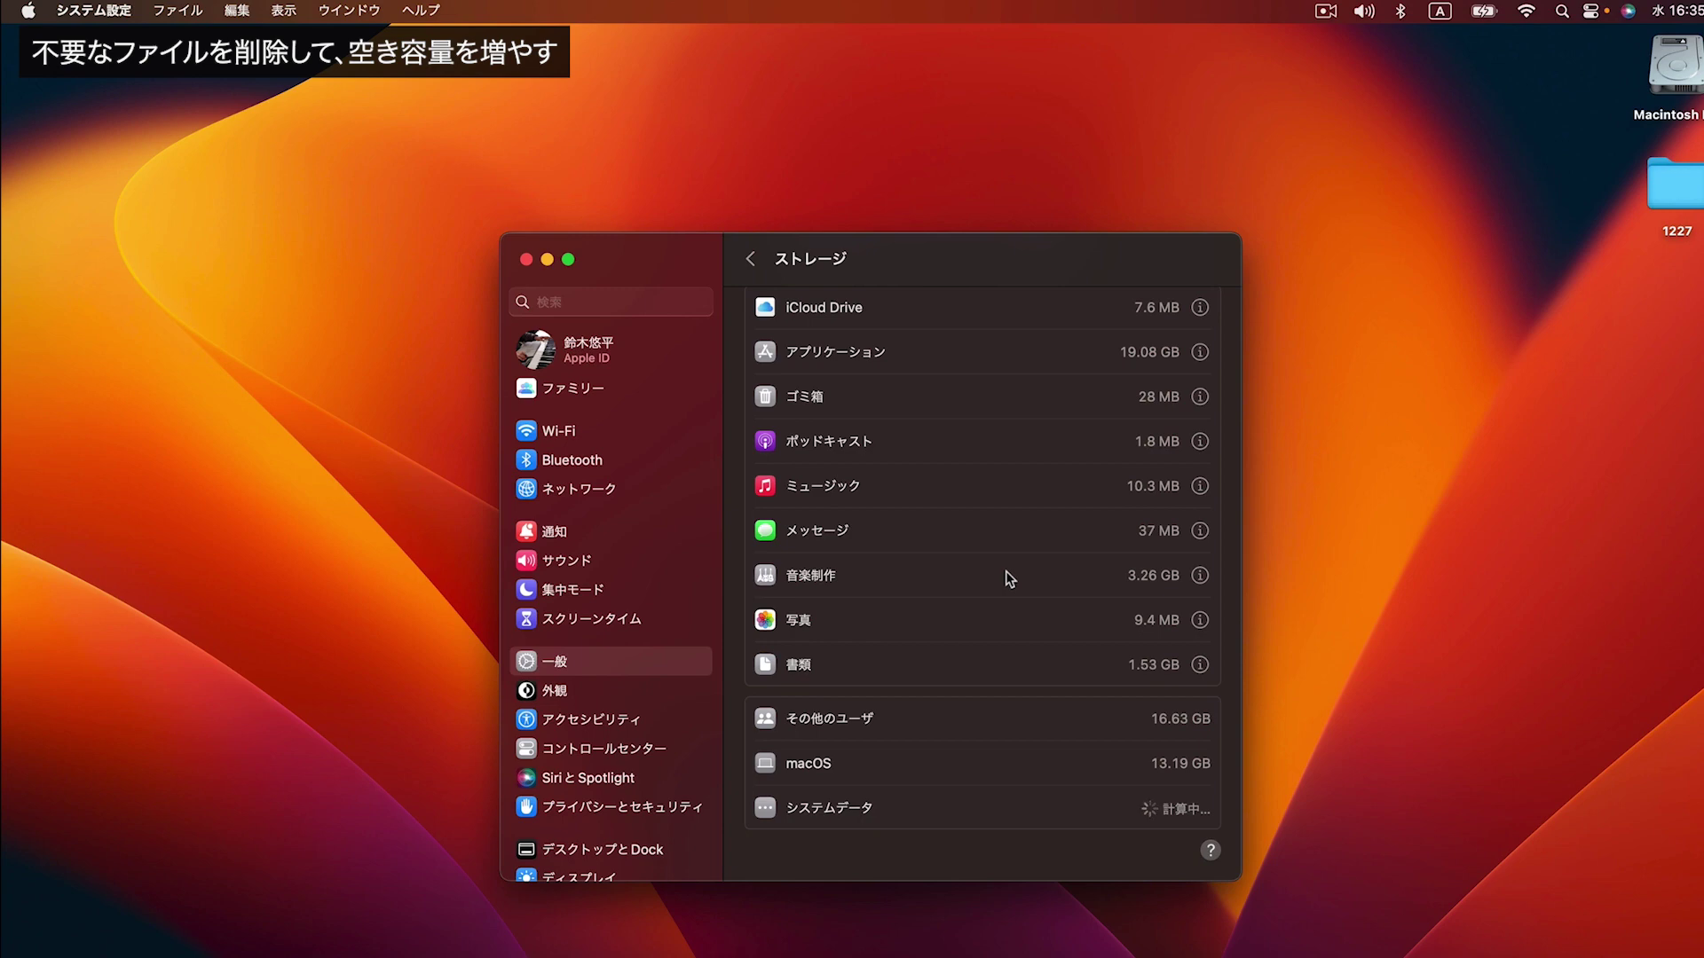
pyautogui.scroll(2, 1004, 575)
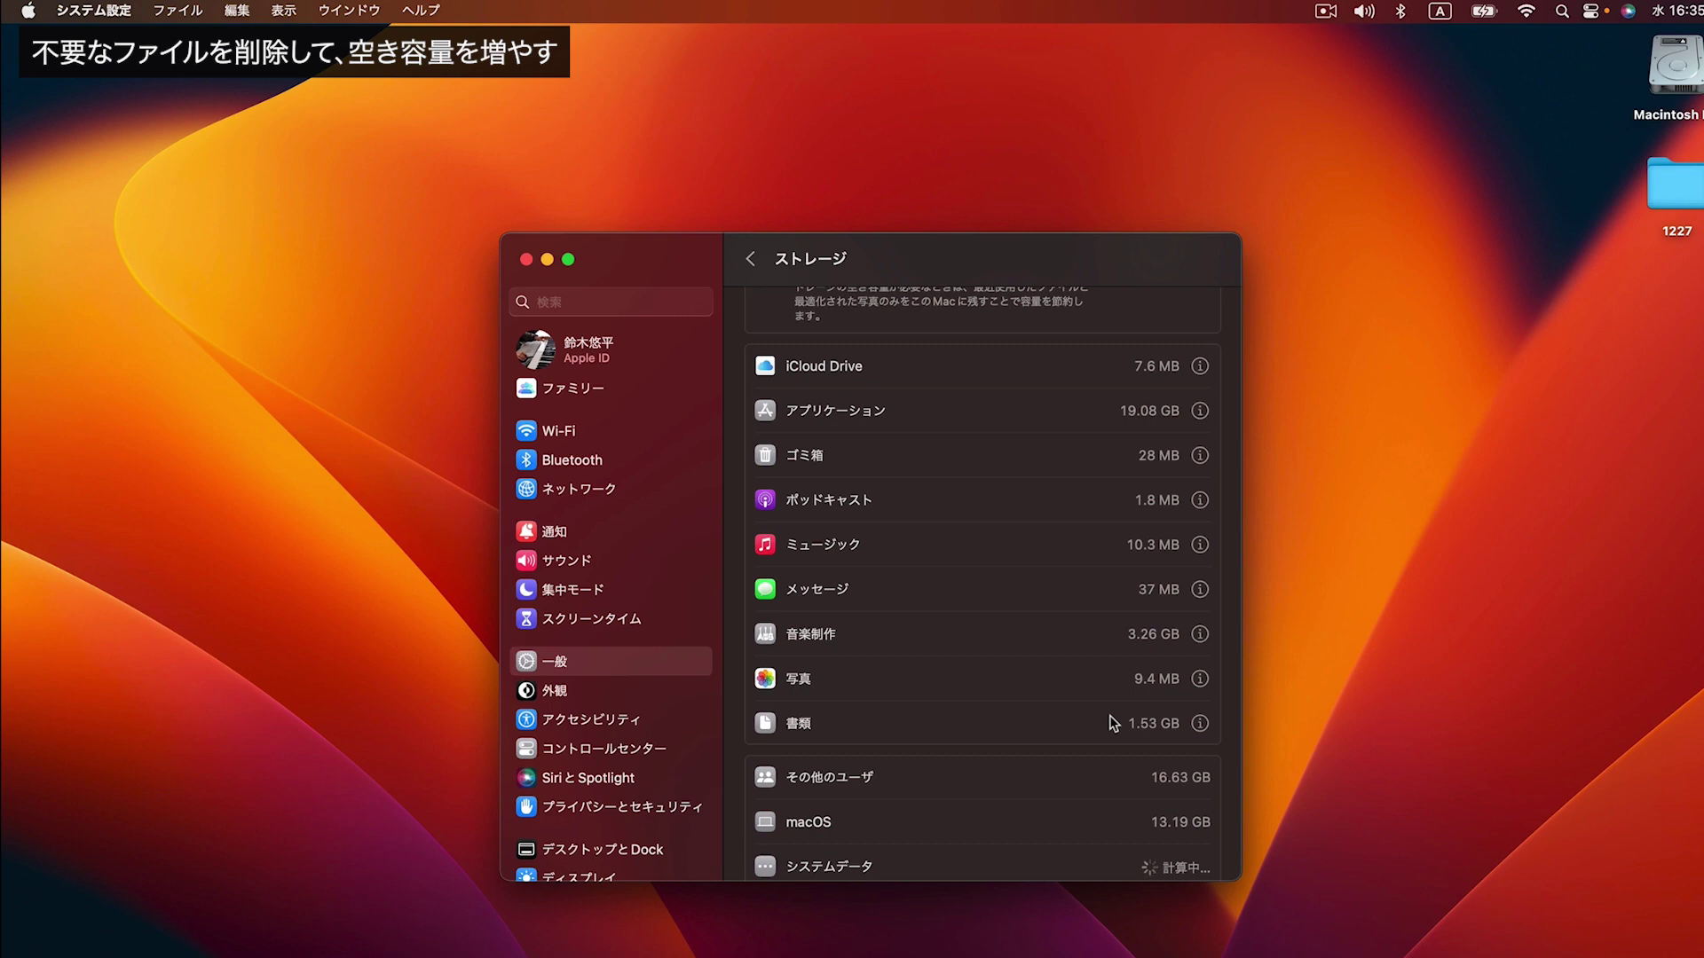
# From the large files in the Documents storage details, show the first AIFF audio file in Finder and move it to the Trash
pyautogui.scroll(-2, 1153, 719)
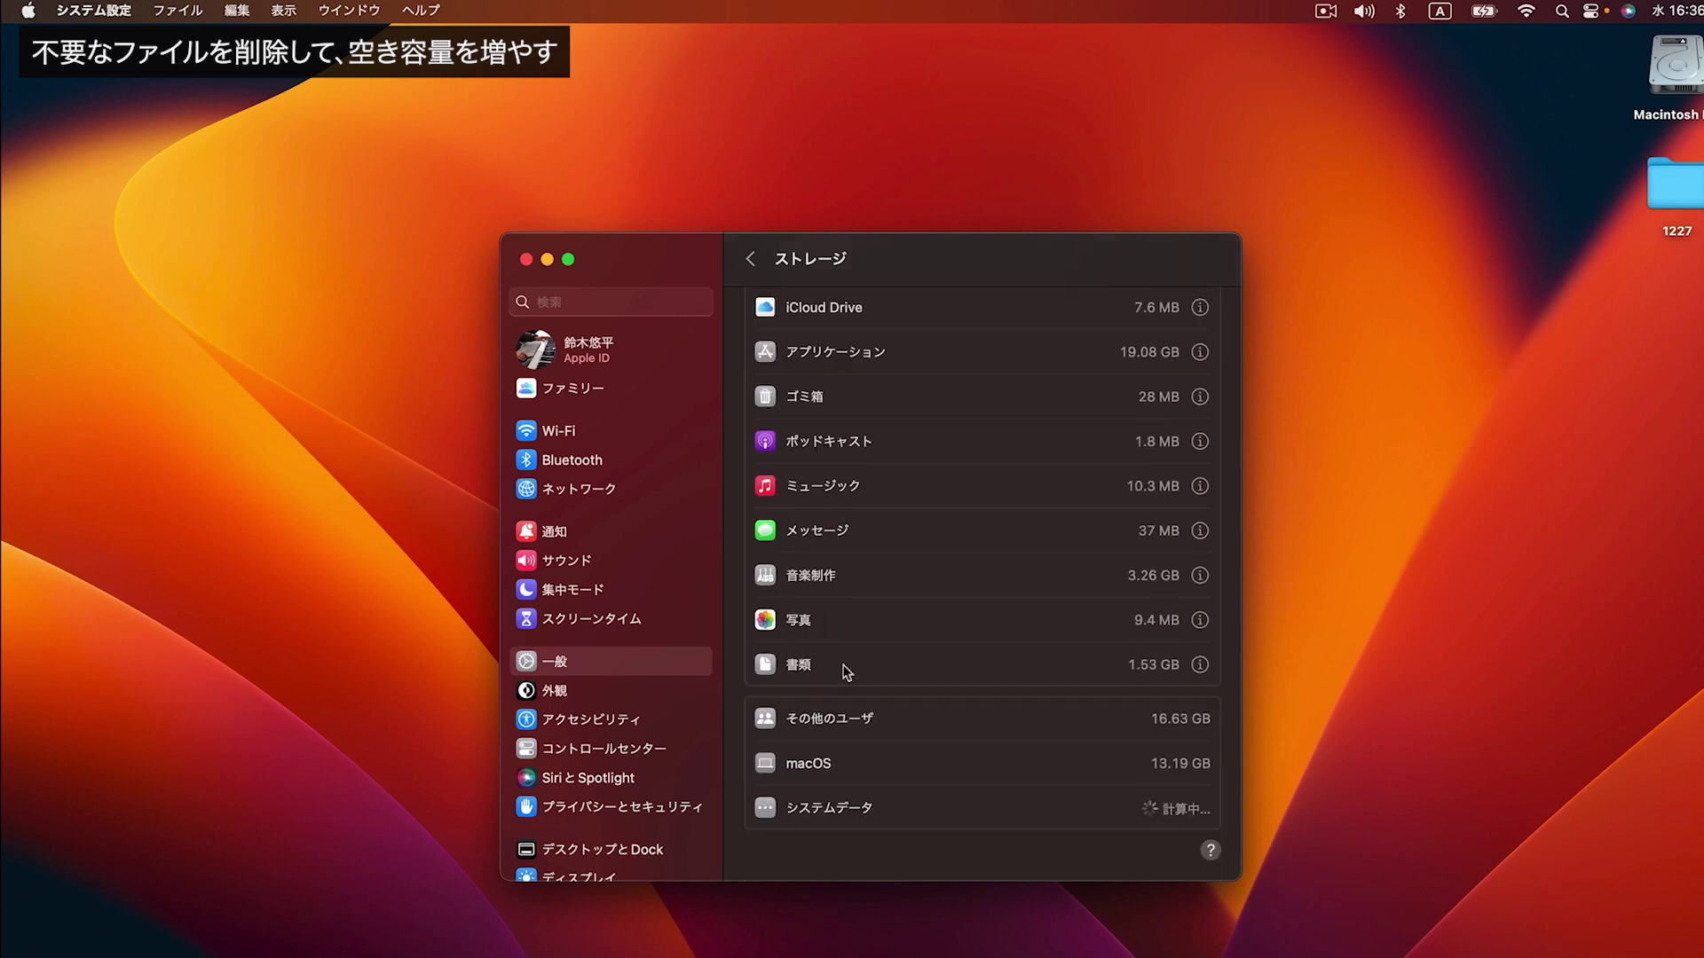
pyautogui.click(1200, 665)
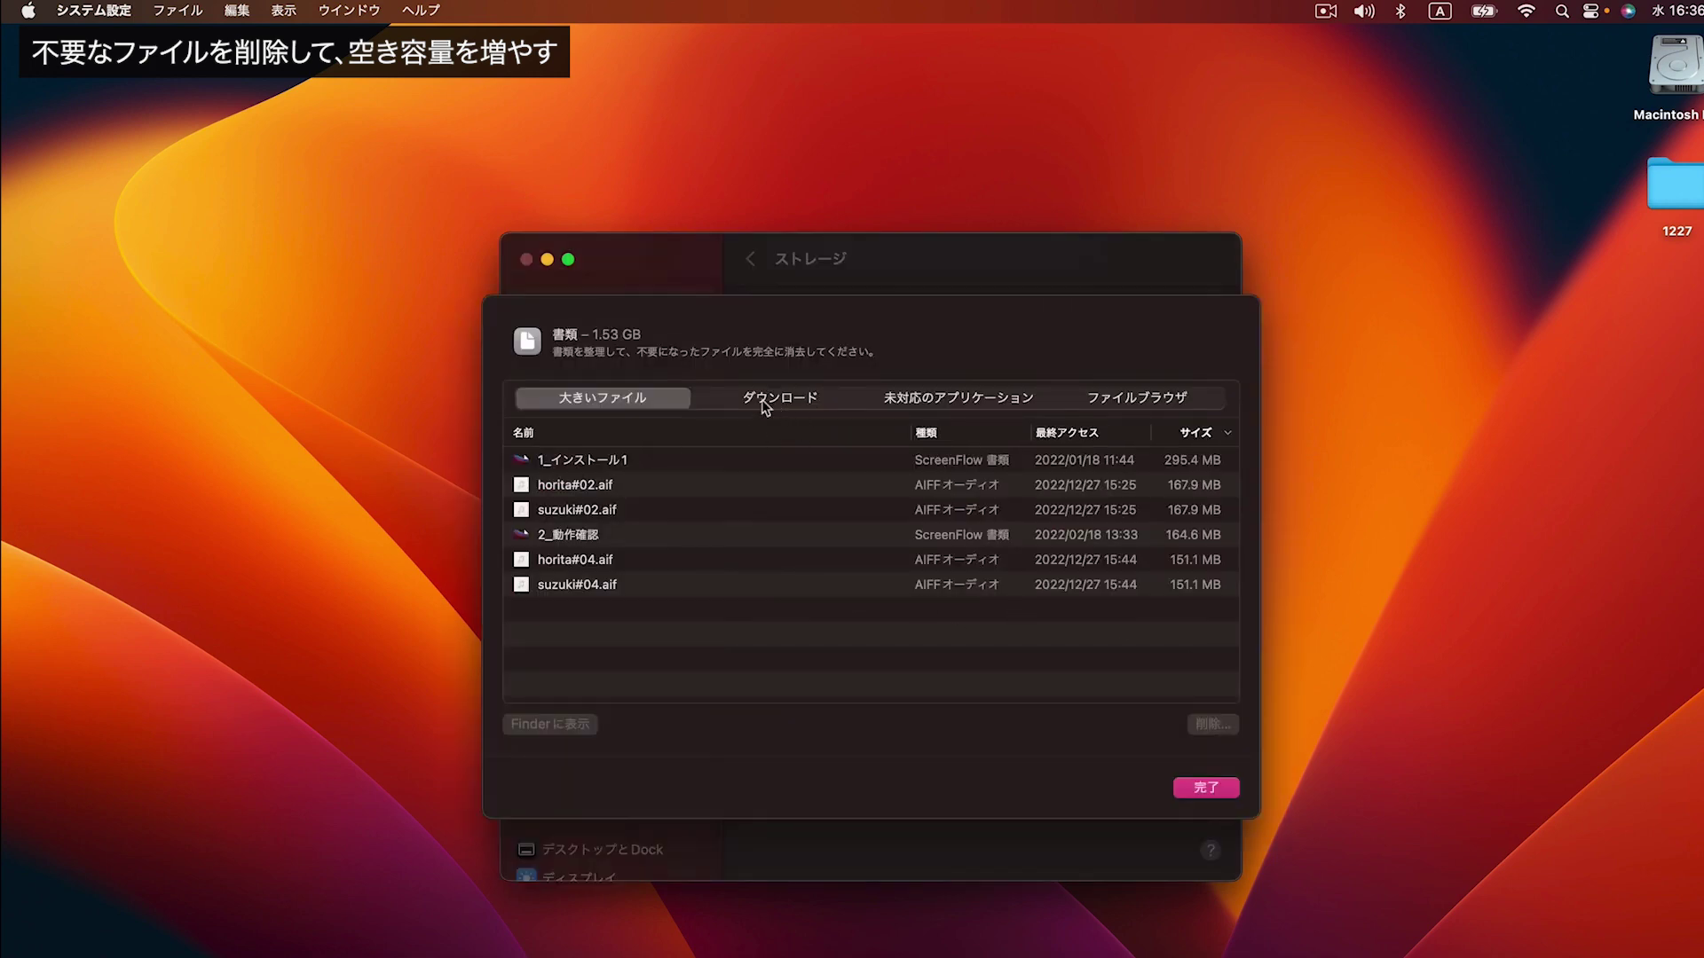
pyautogui.click(617, 487)
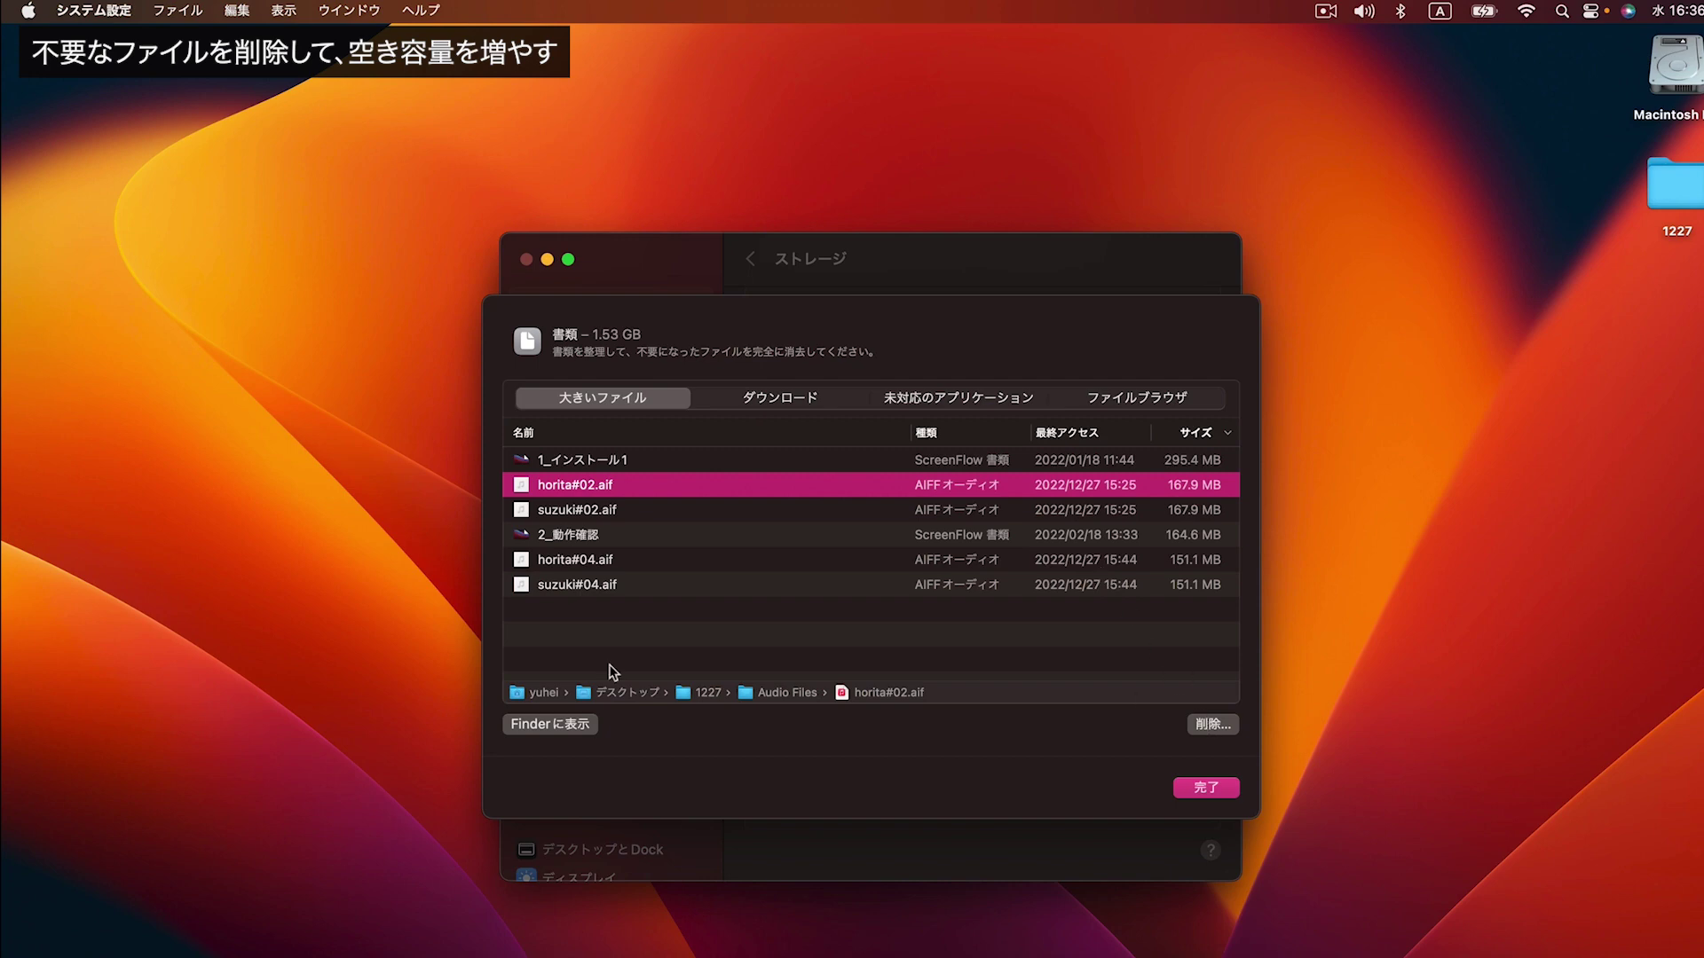
pyautogui.click(564, 729)
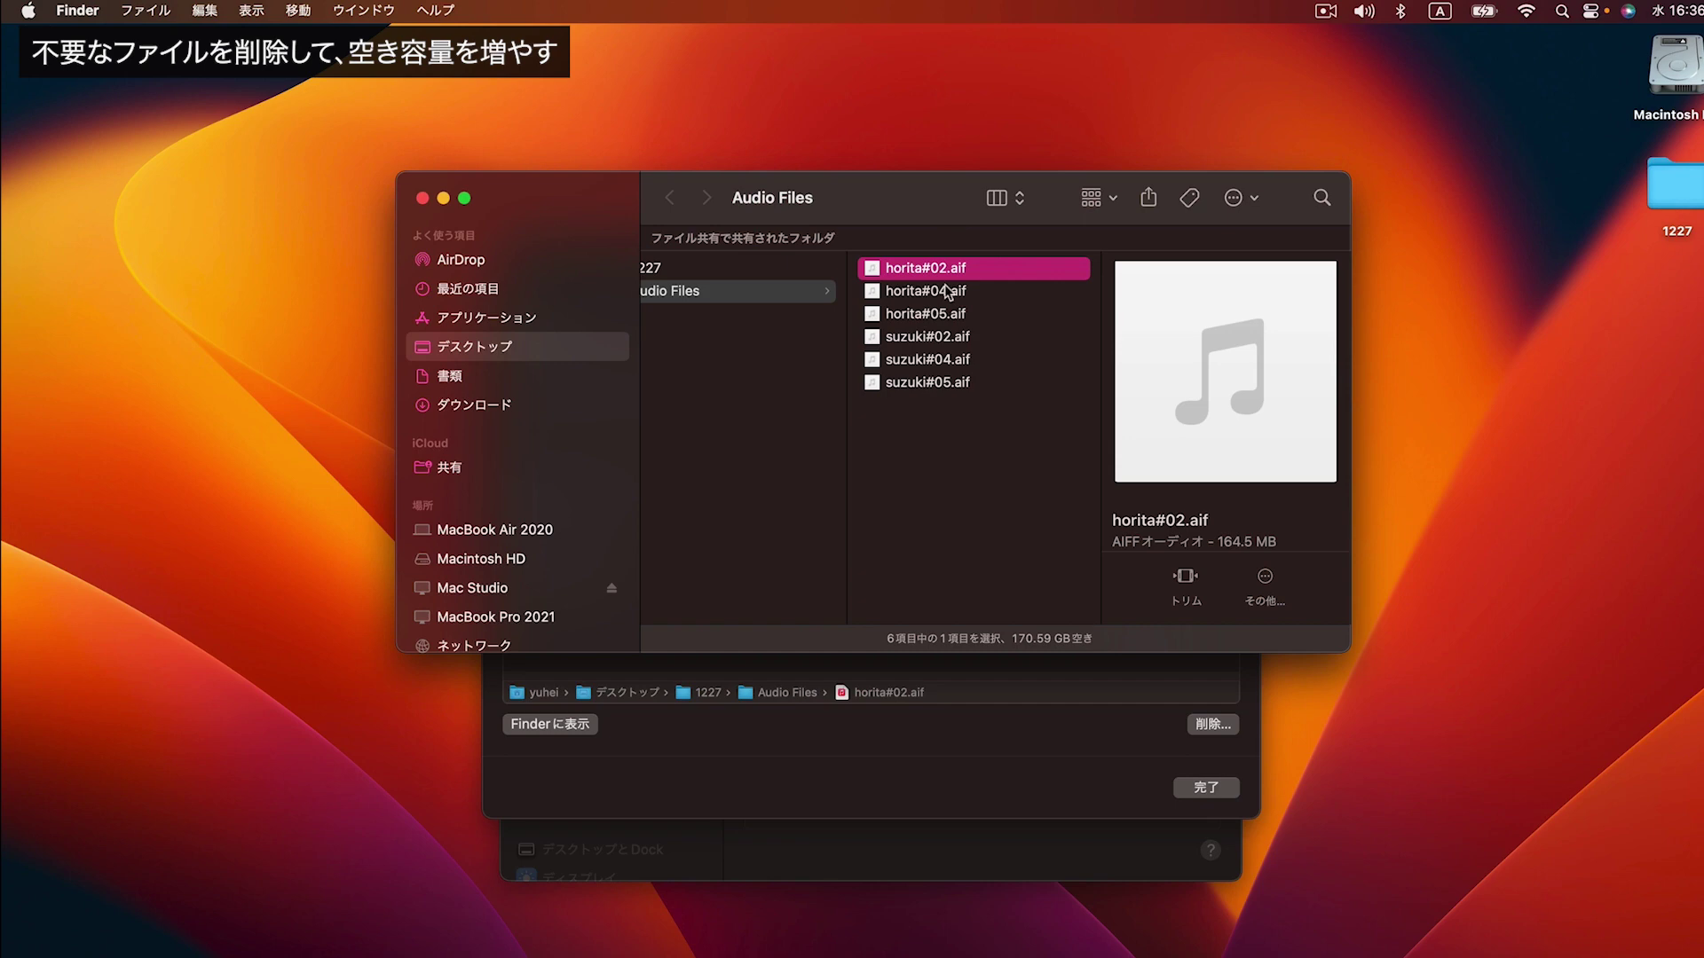
pyautogui.press('super+BackSpace')
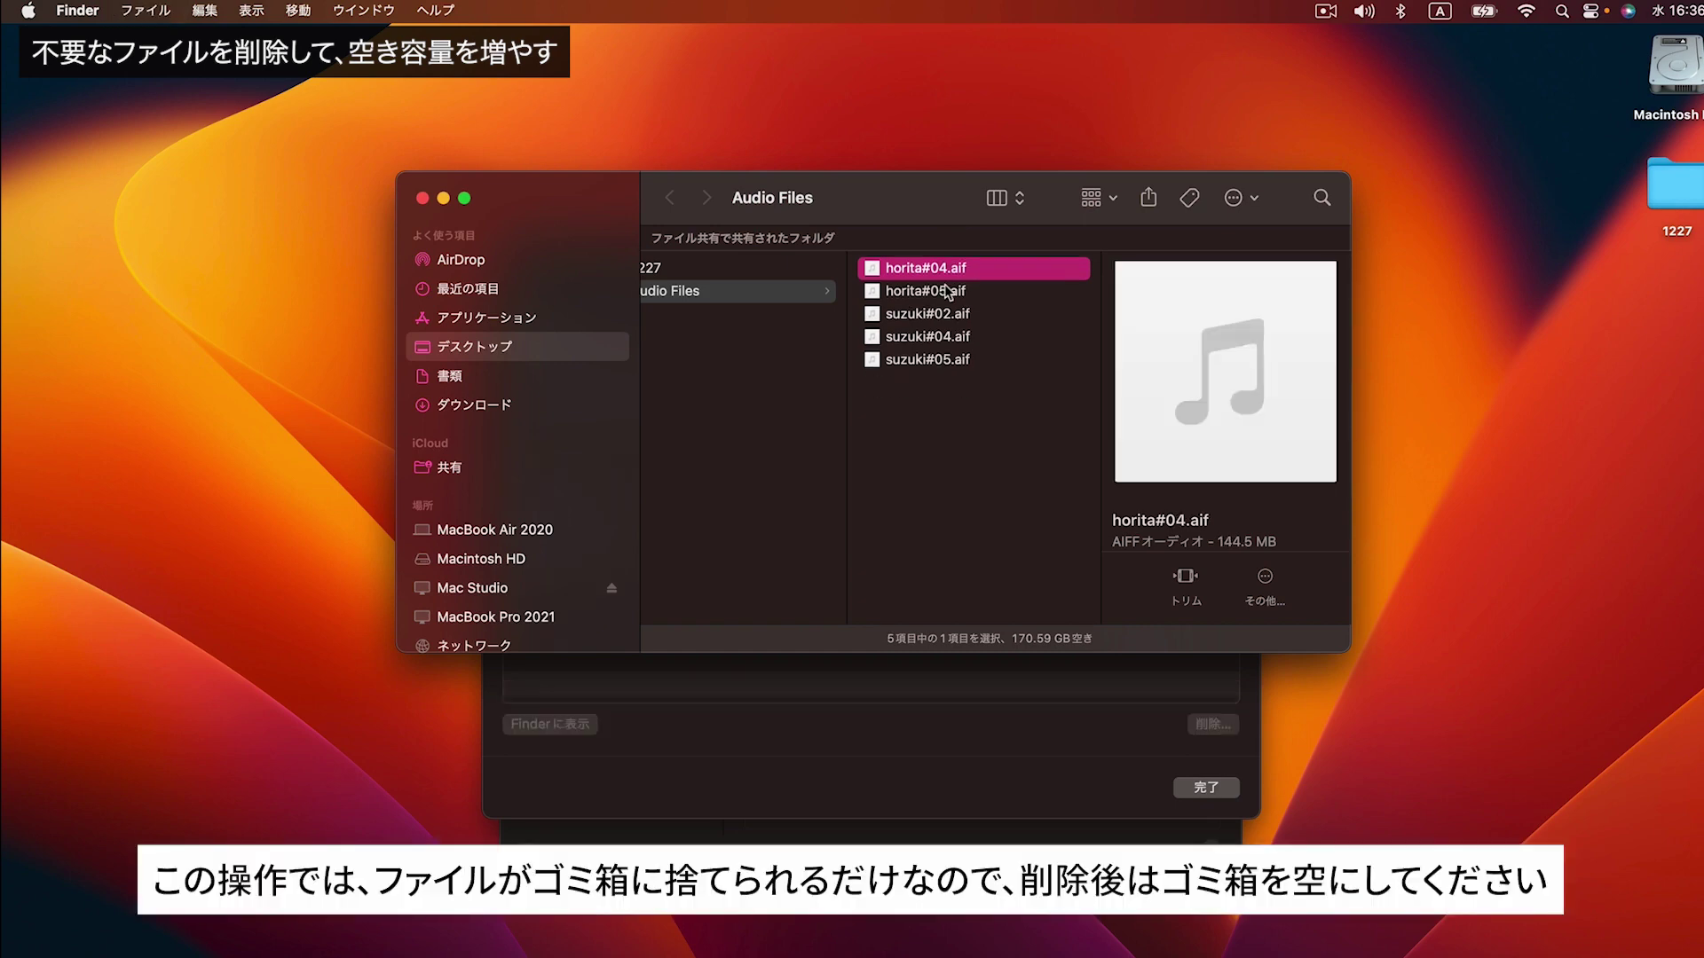
pyautogui.click(423, 199)
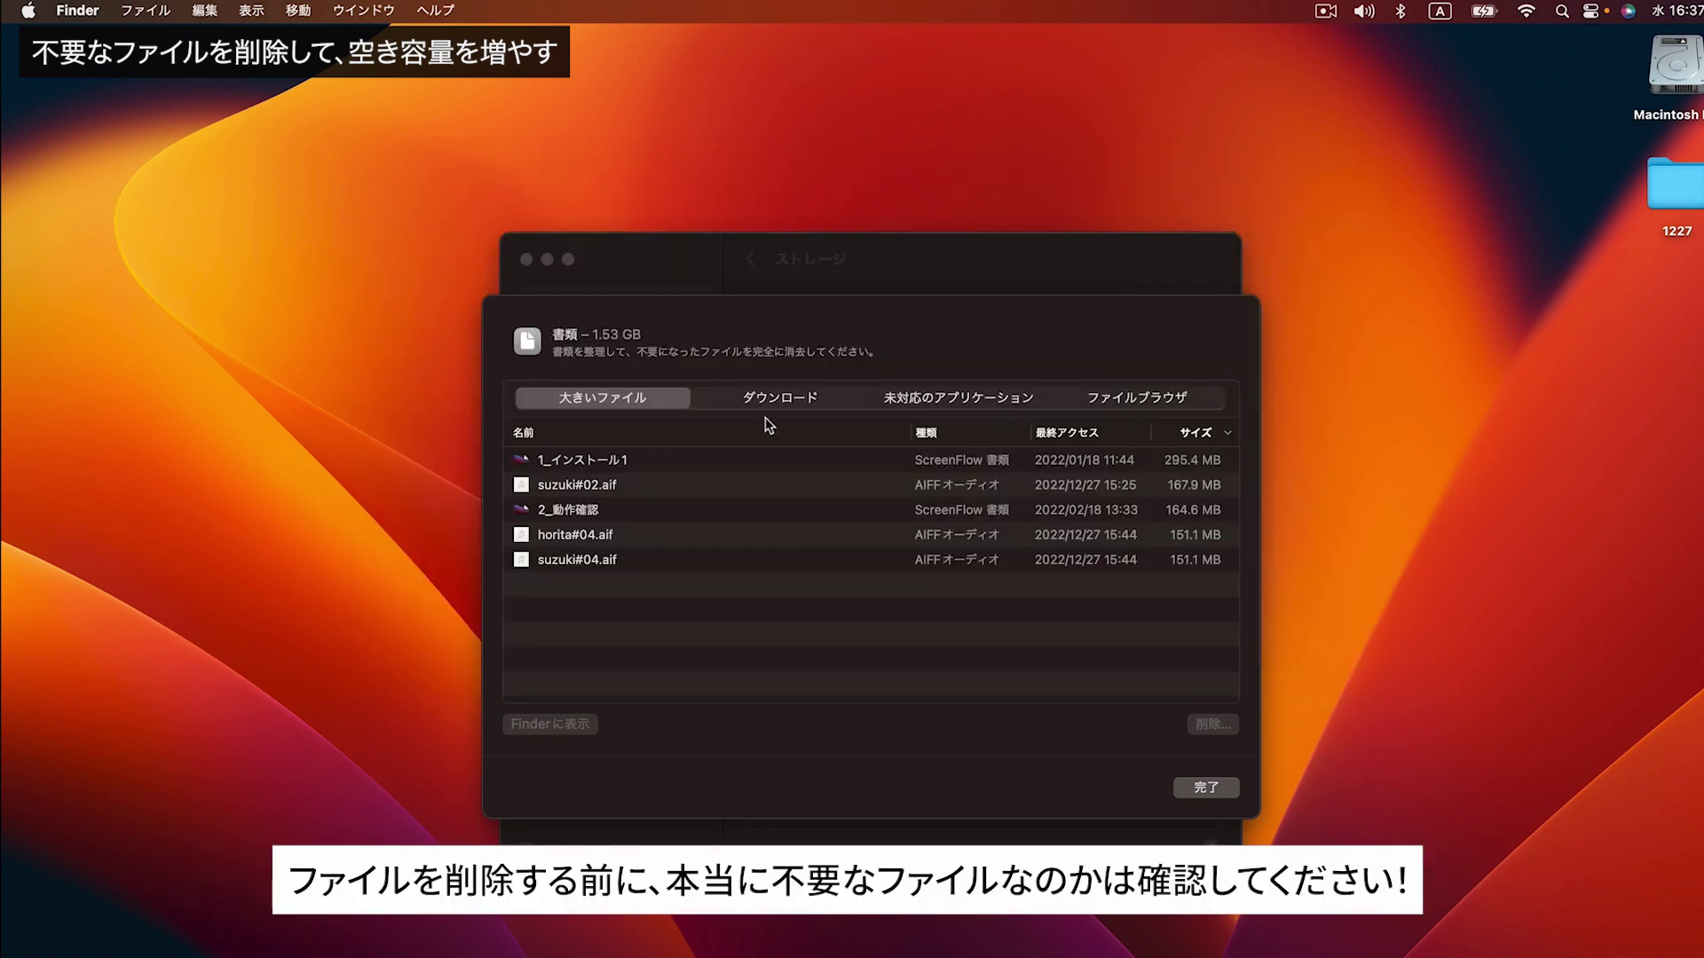
# Check the downloads and large files lists in the Documents storage details, and return to the Macintosh HD storage overview
pyautogui.click(812, 401)
pyautogui.click(657, 392)
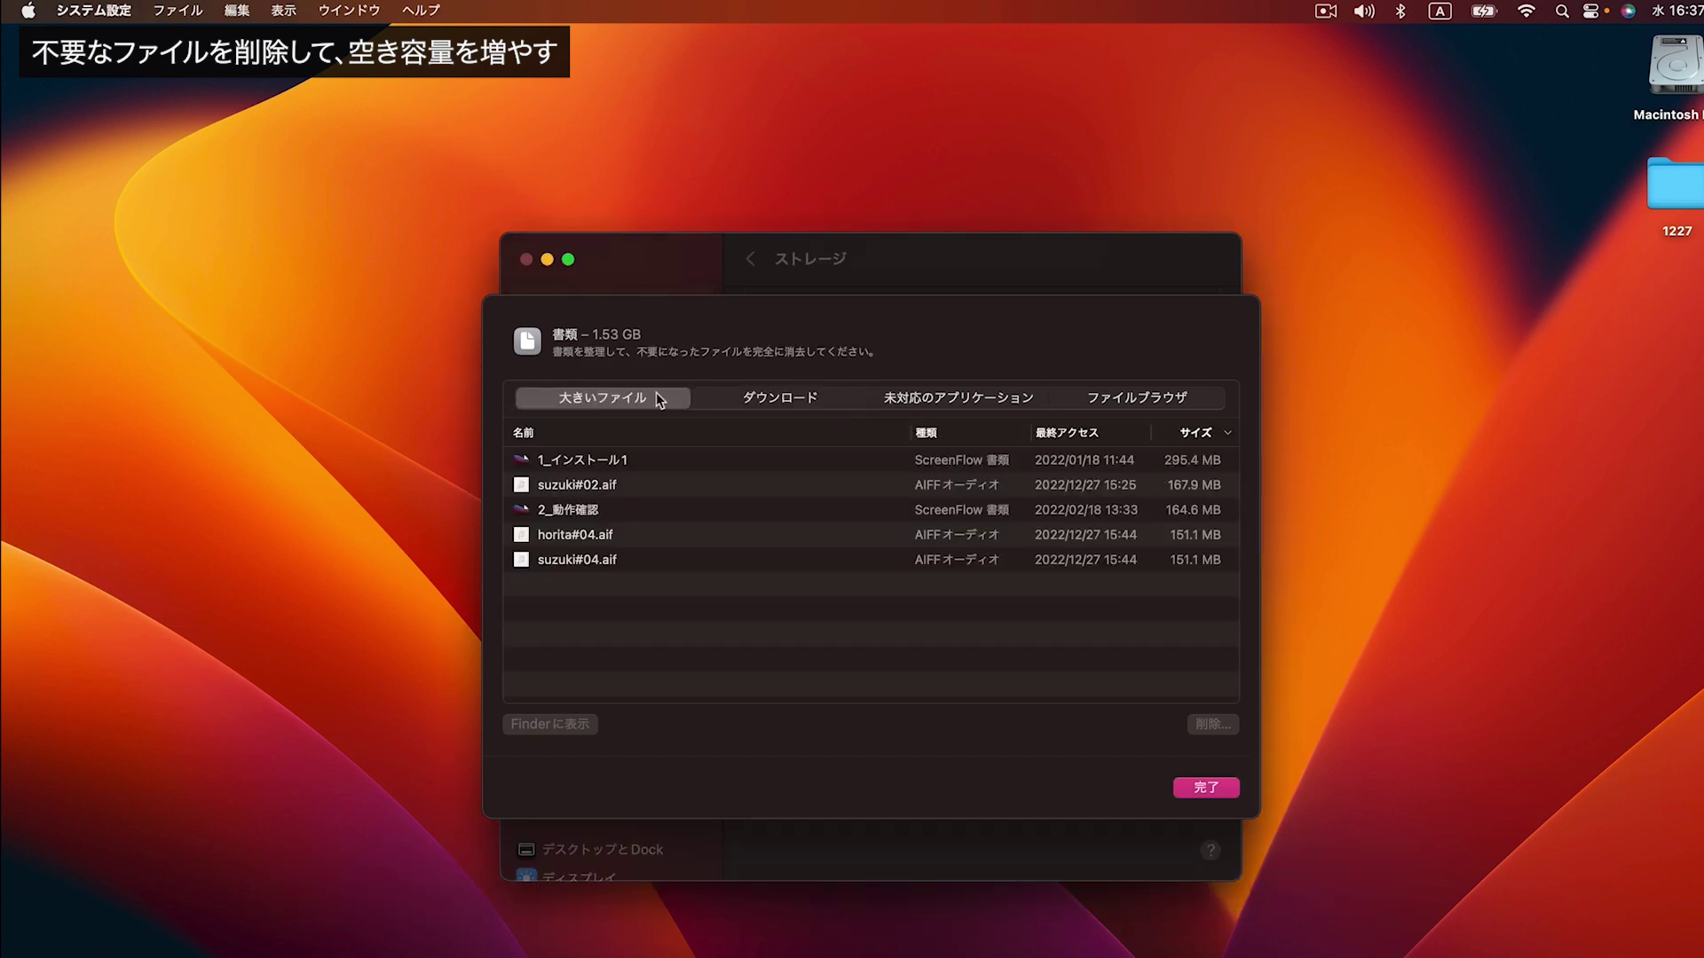
pyautogui.click(768, 399)
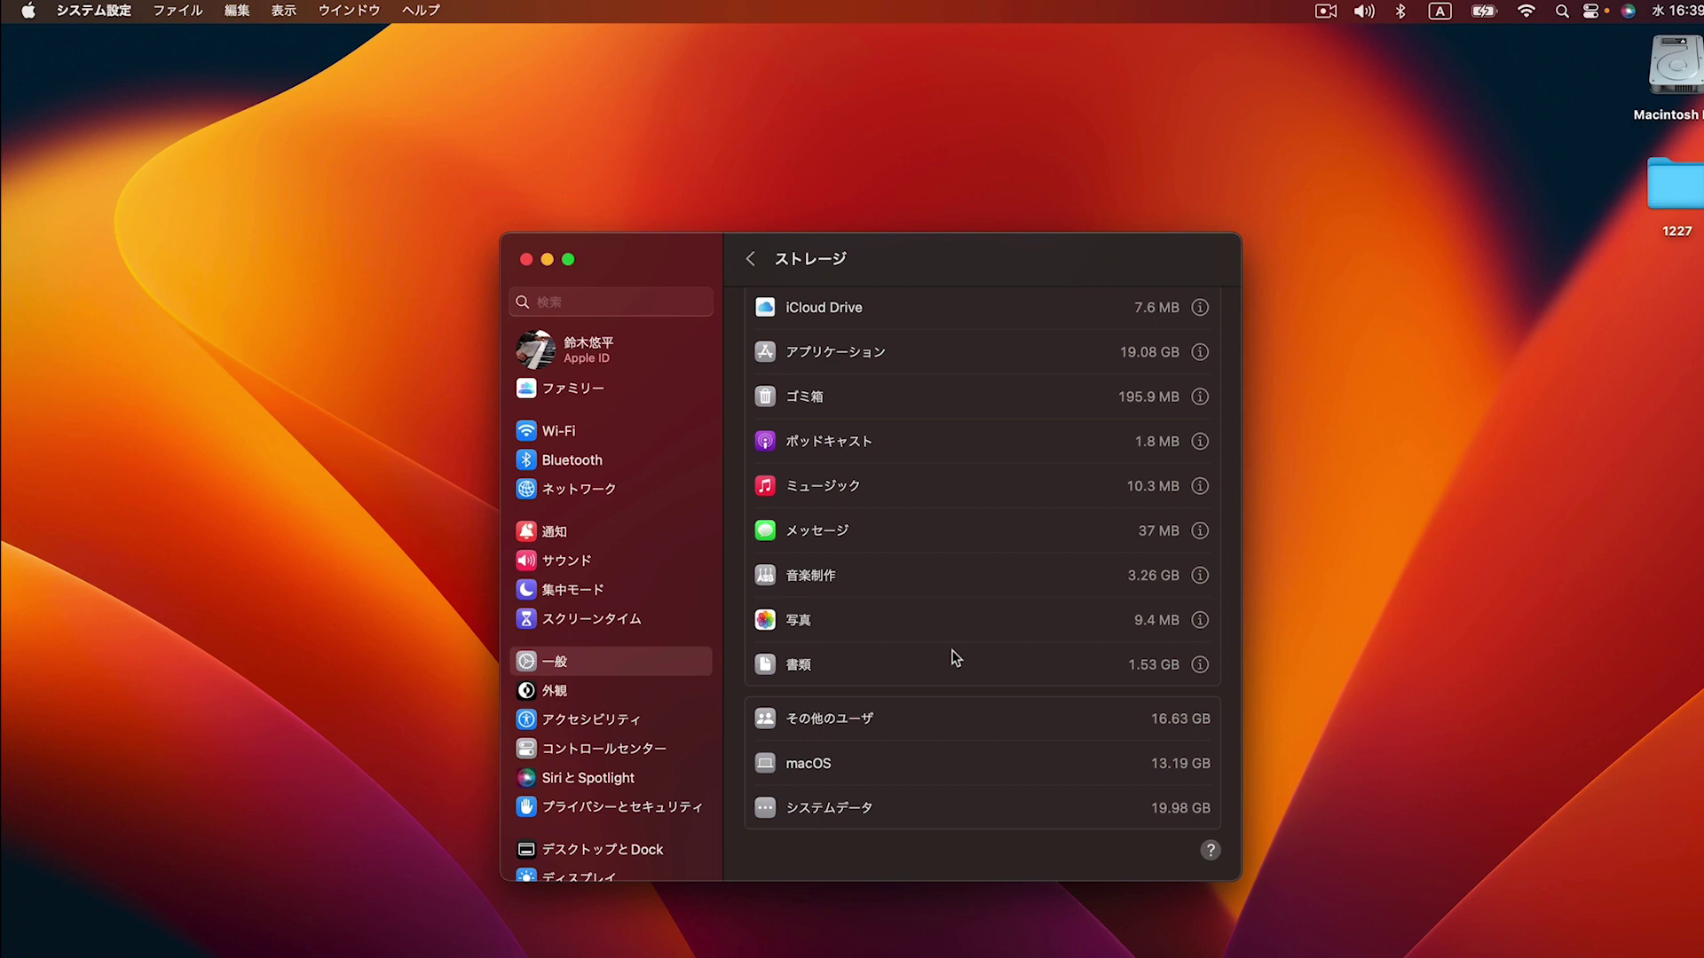
pyautogui.scroll(5, 956, 658)
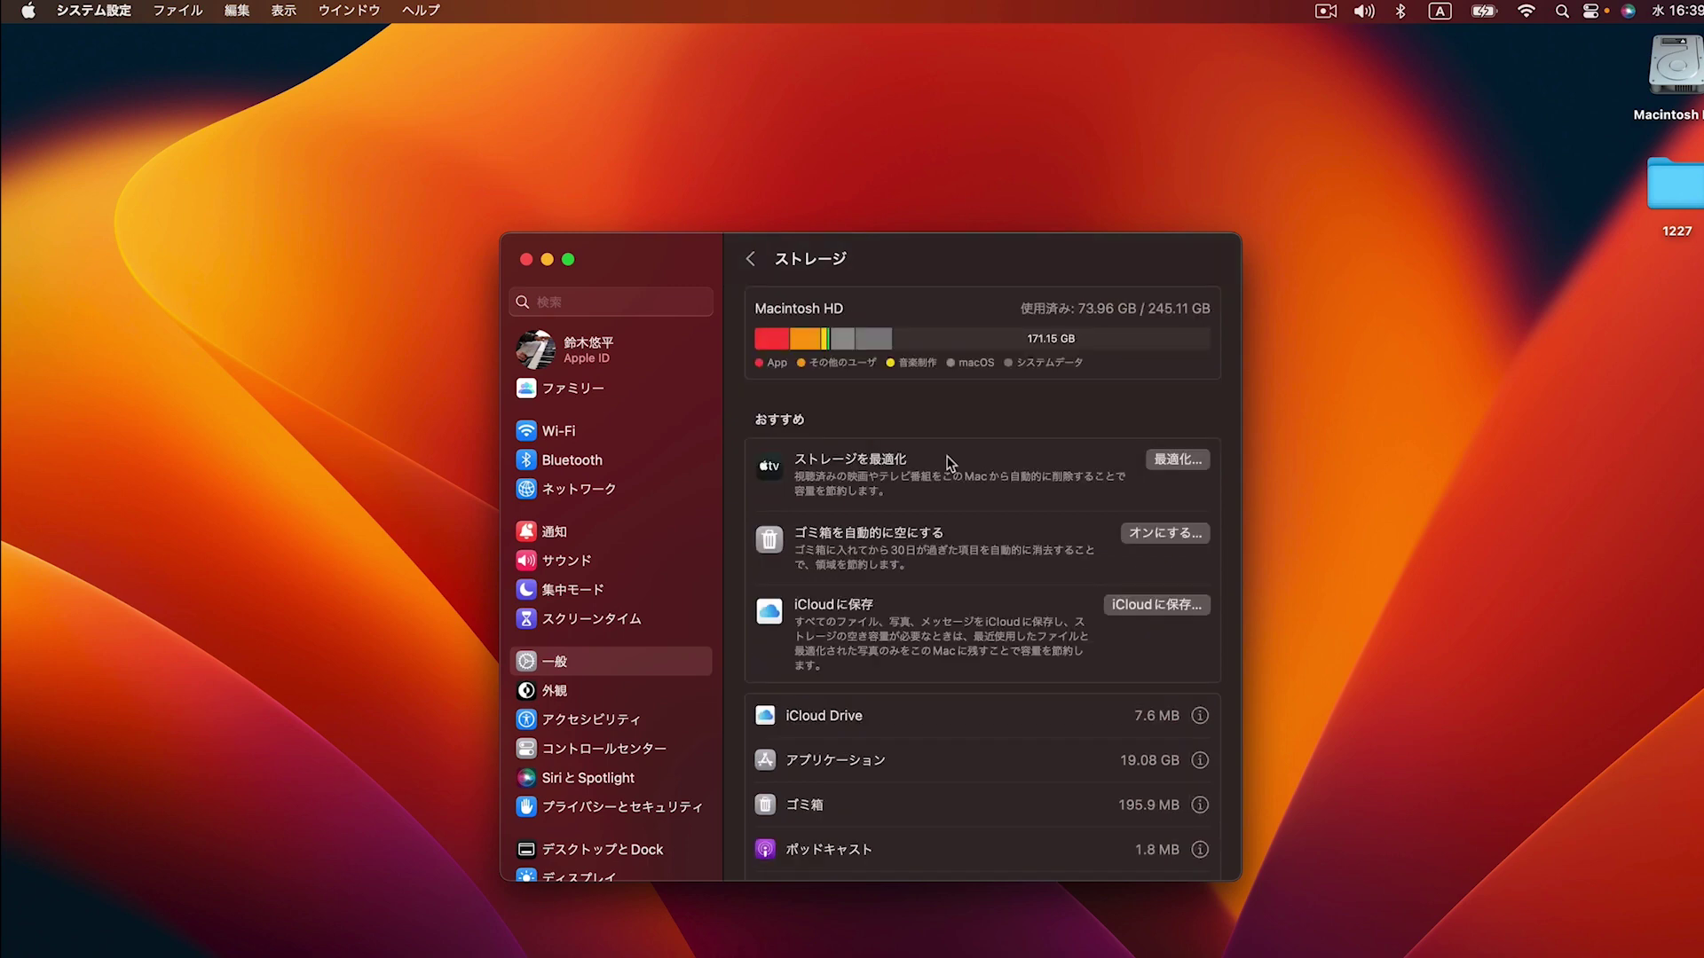